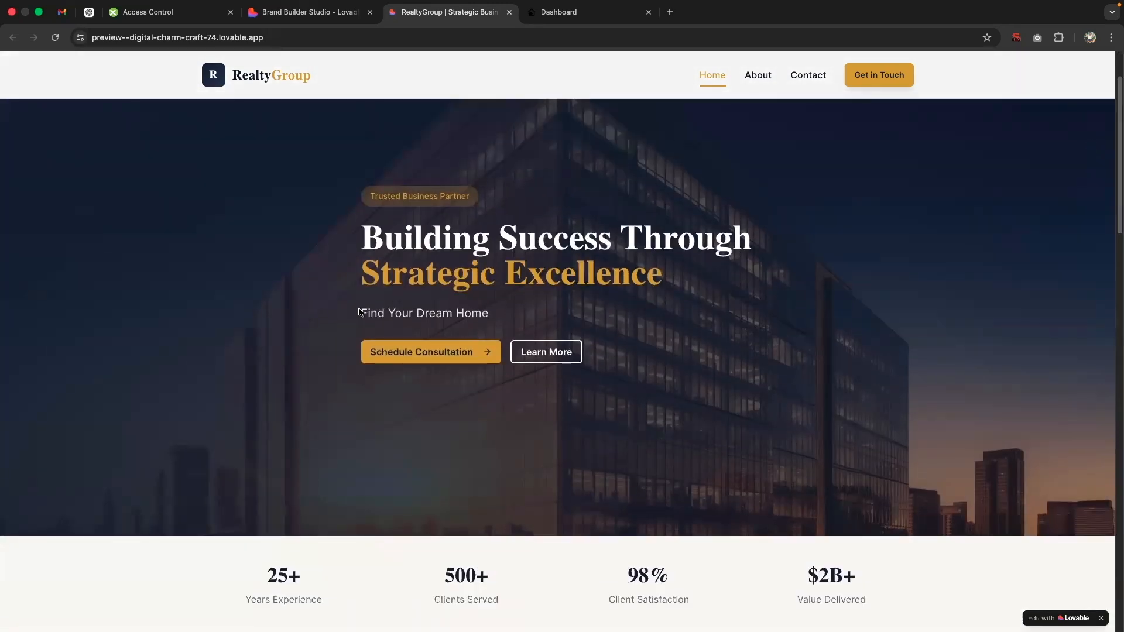
Step: Examine the "Find Your Dream Home" hero area and the Newest Listings section of the RealtyGroup preview site
drag(359, 312, 522, 315)
click(592, 311)
drag(1111, 167, 1100, 493)
scroll(1100, 494, down, 5)
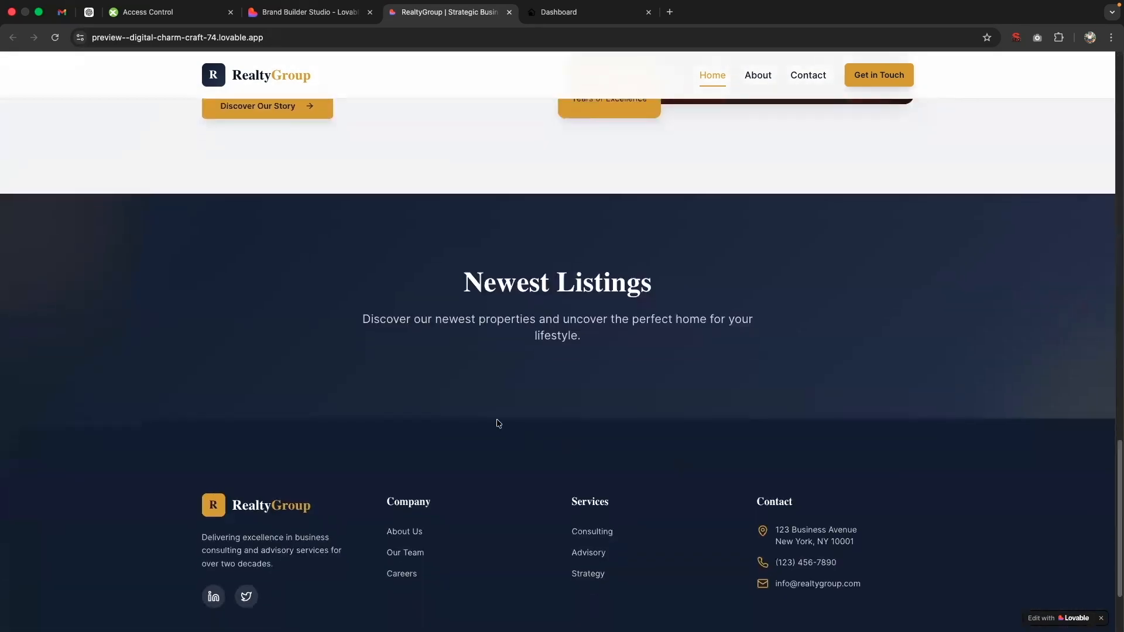
drag(354, 302, 807, 378)
click(807, 378)
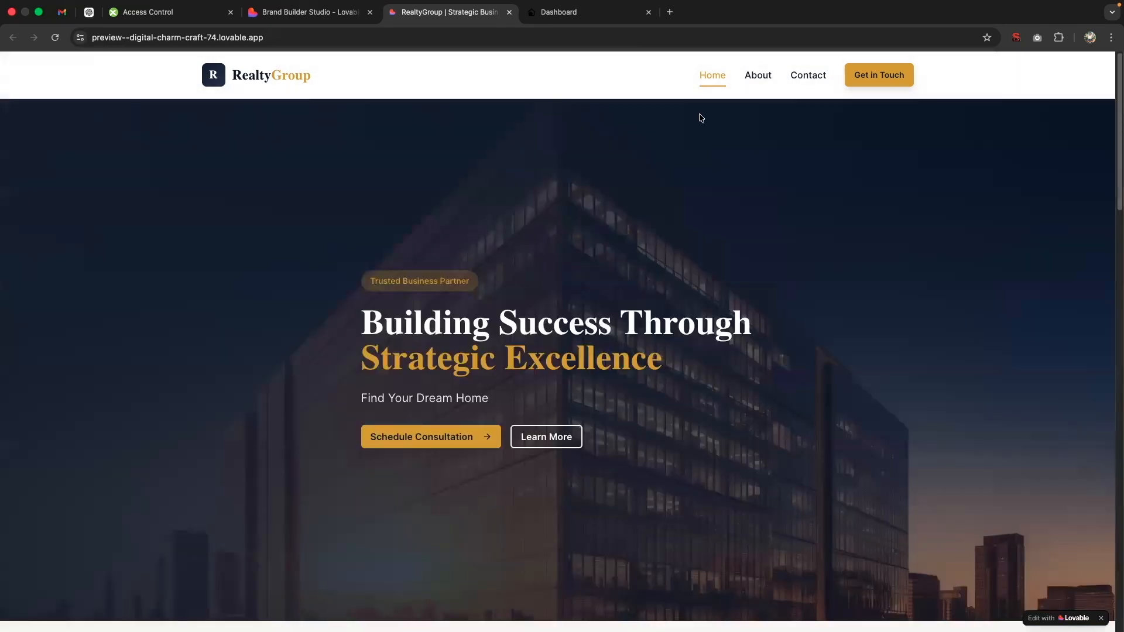
Step: Switch to IDX Addons, open the Search Tool app and turn off Show Field Labels
click(562, 13)
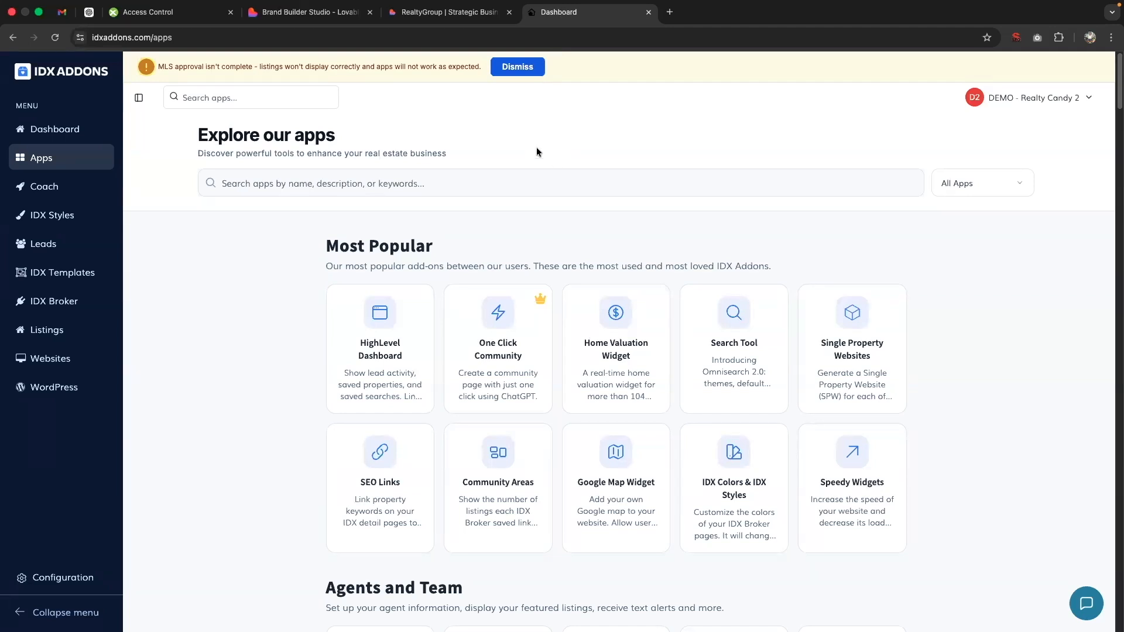
click(735, 319)
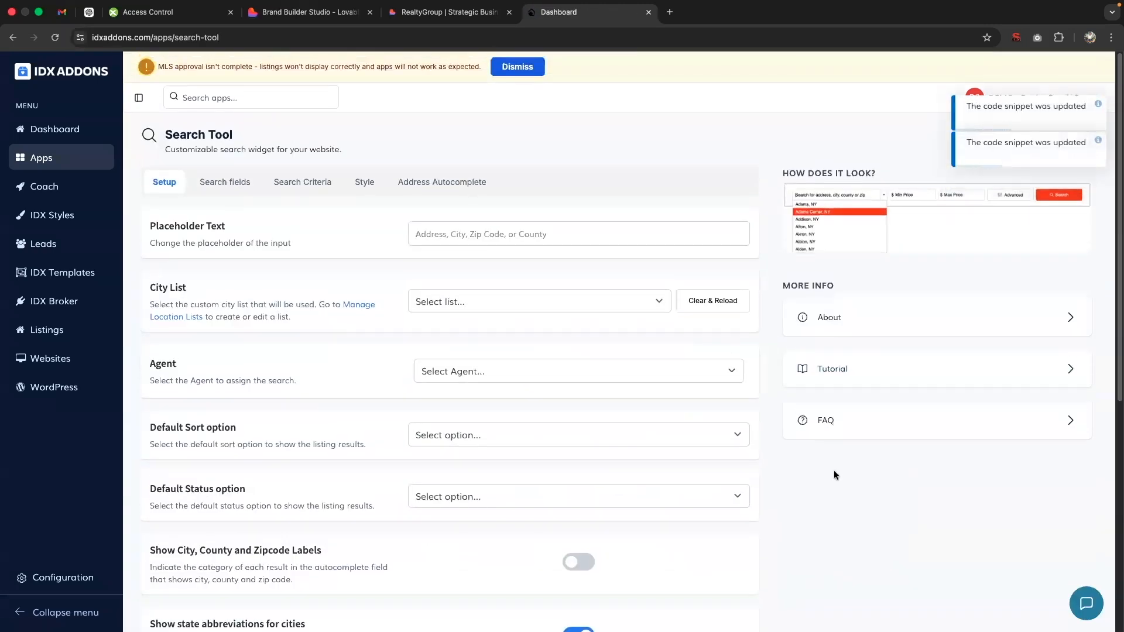
scroll(833, 470, down, 6)
click(590, 340)
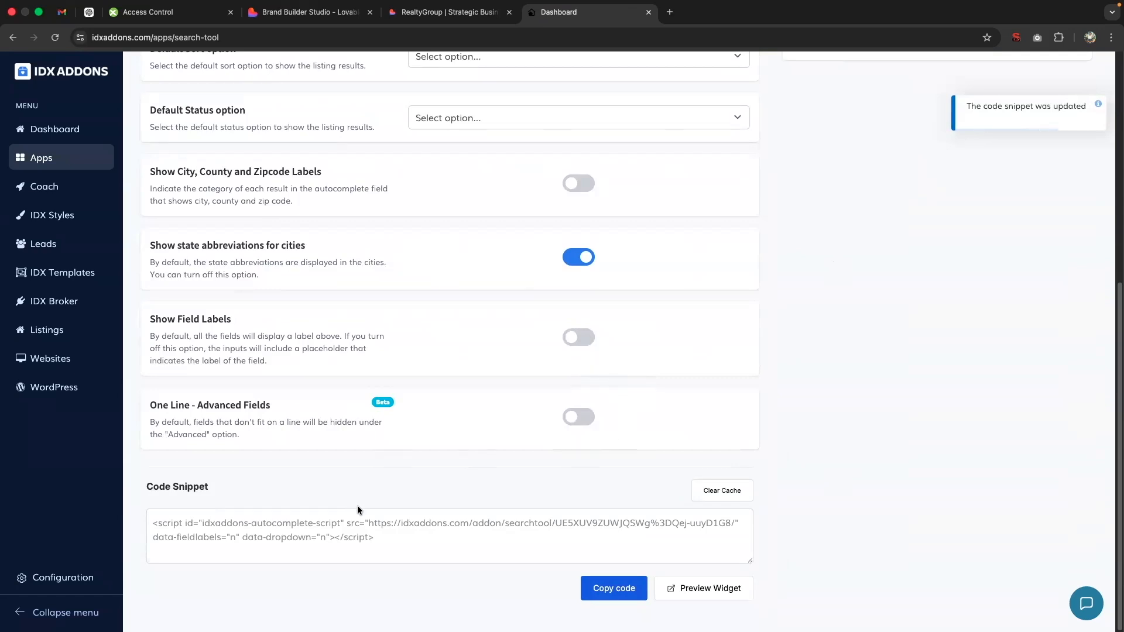
Step: Copy the Search Tool code snippet and check the widget's preview
click(597, 585)
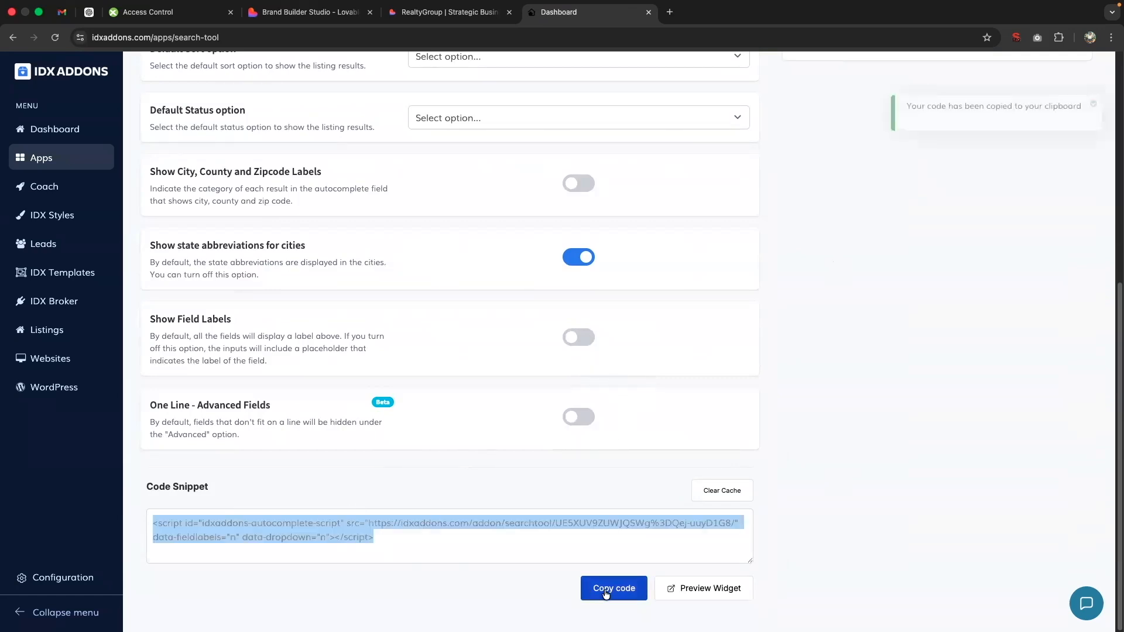
click(727, 590)
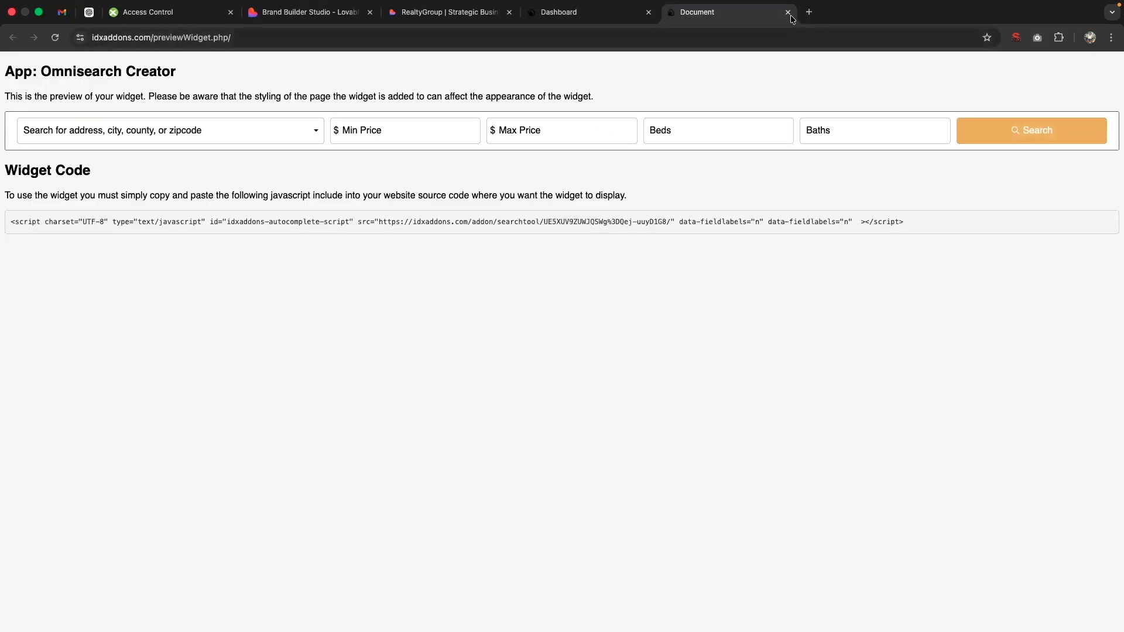
click(788, 13)
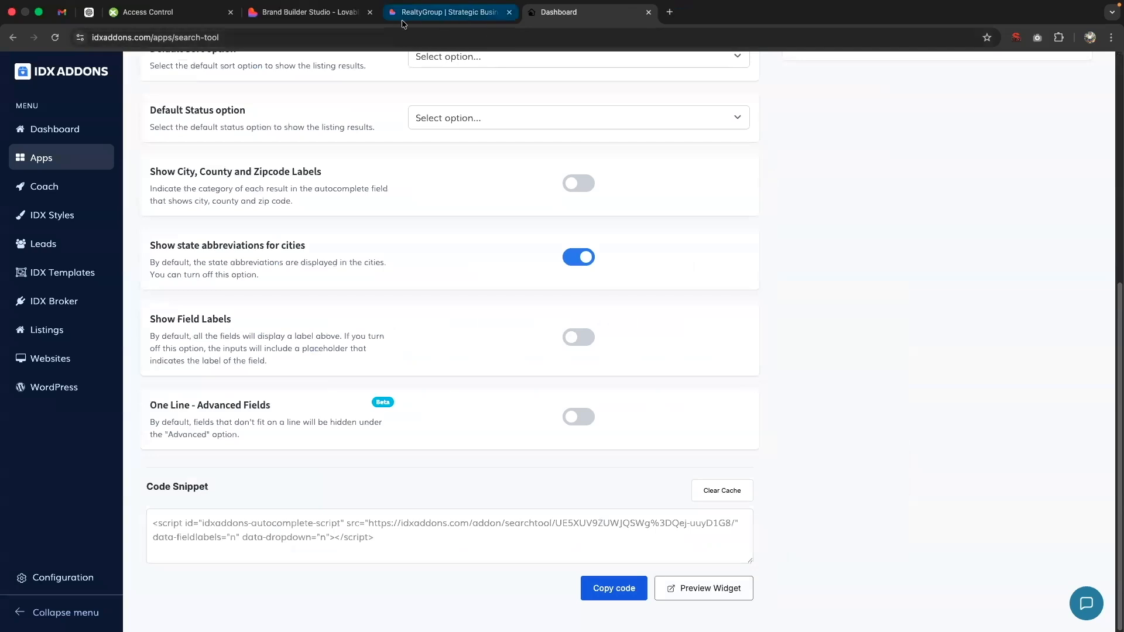
Step: Capture a screenshot of the hero area on the RealtyGroup preview site and open the capture
click(428, 14)
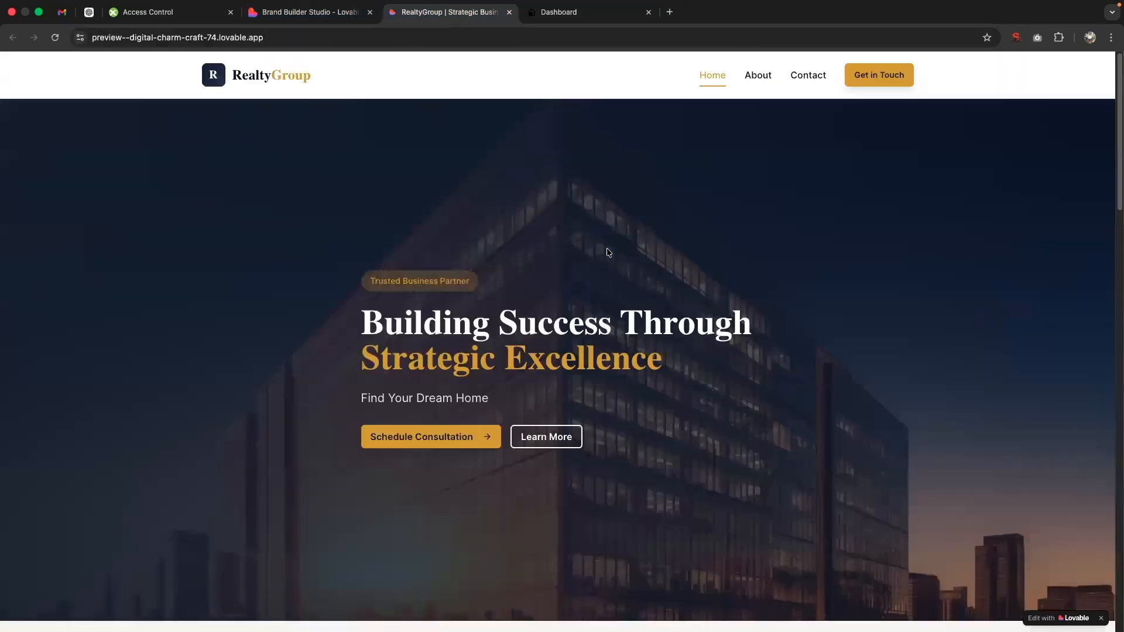
key(super+shift+4)
drag(77, 144, 1048, 526)
click(1046, 597)
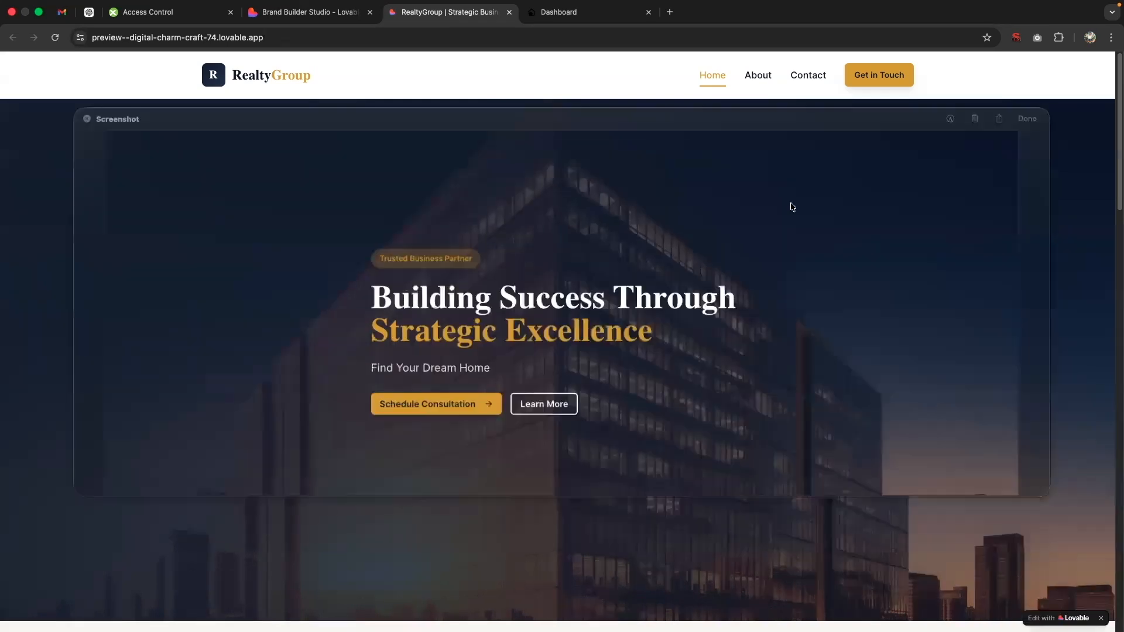
Step: Mark up the screenshot with a wide, thin rectangle between the "Find Your Dream Home" line and the hero buttons, and finish the markup
click(950, 121)
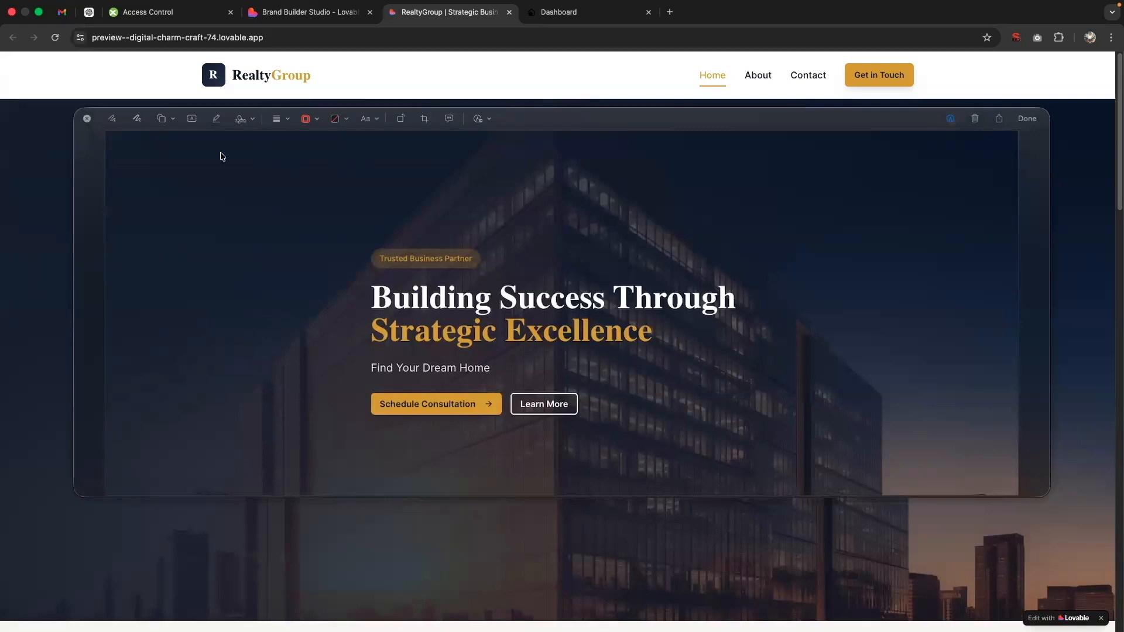
click(162, 119)
click(151, 164)
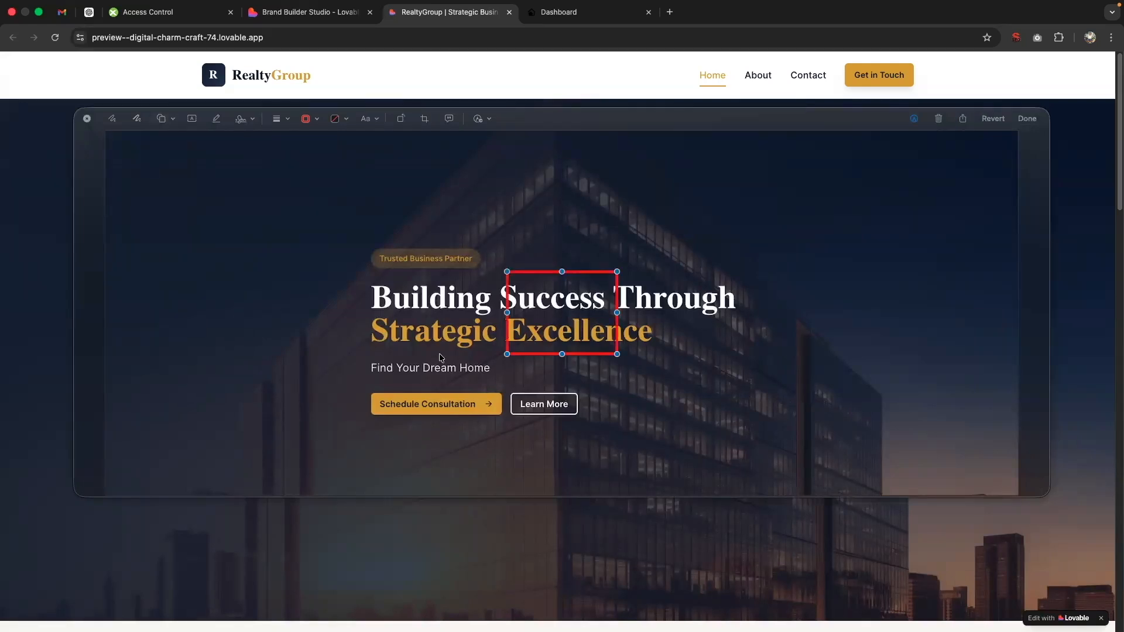
drag(506, 355, 223, 389)
drag(617, 271, 925, 377)
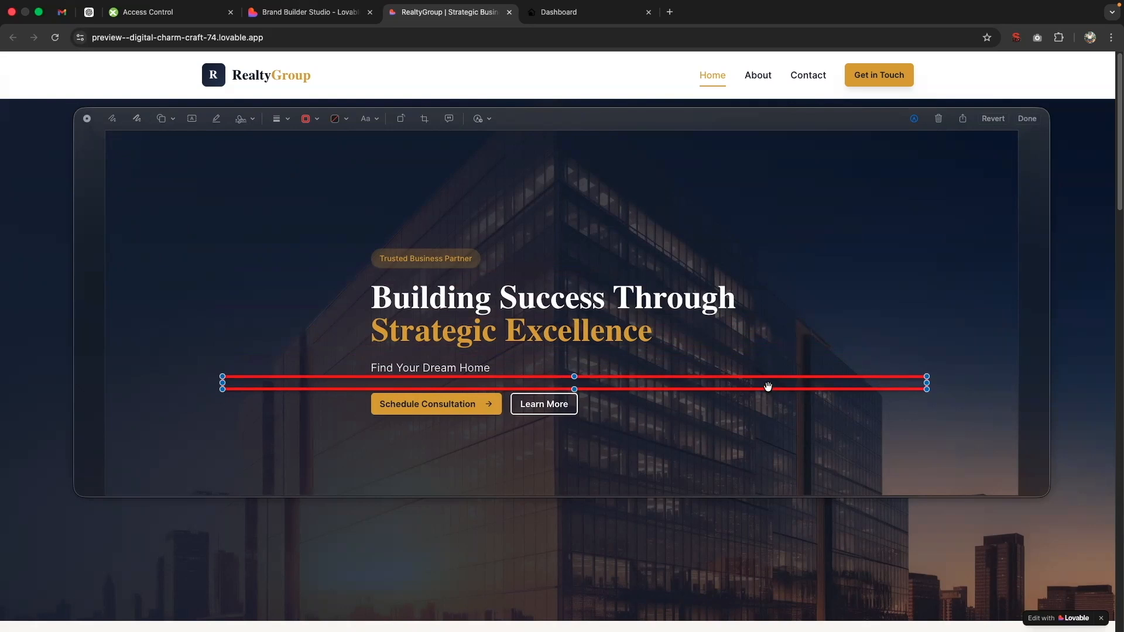
drag(768, 386, 756, 387)
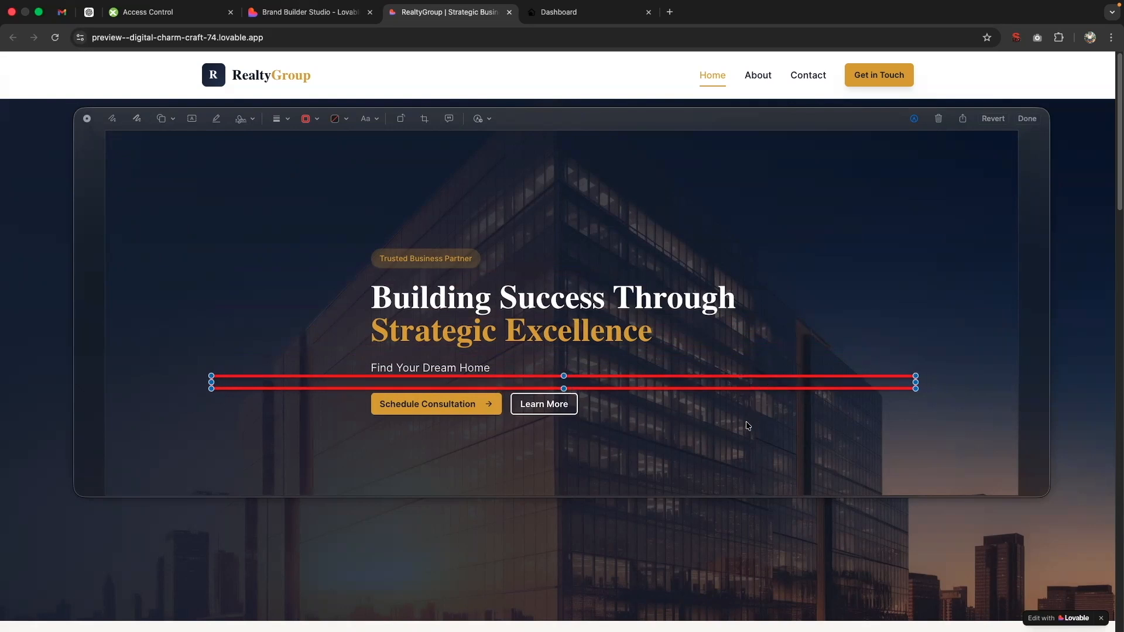
click(765, 455)
click(1027, 118)
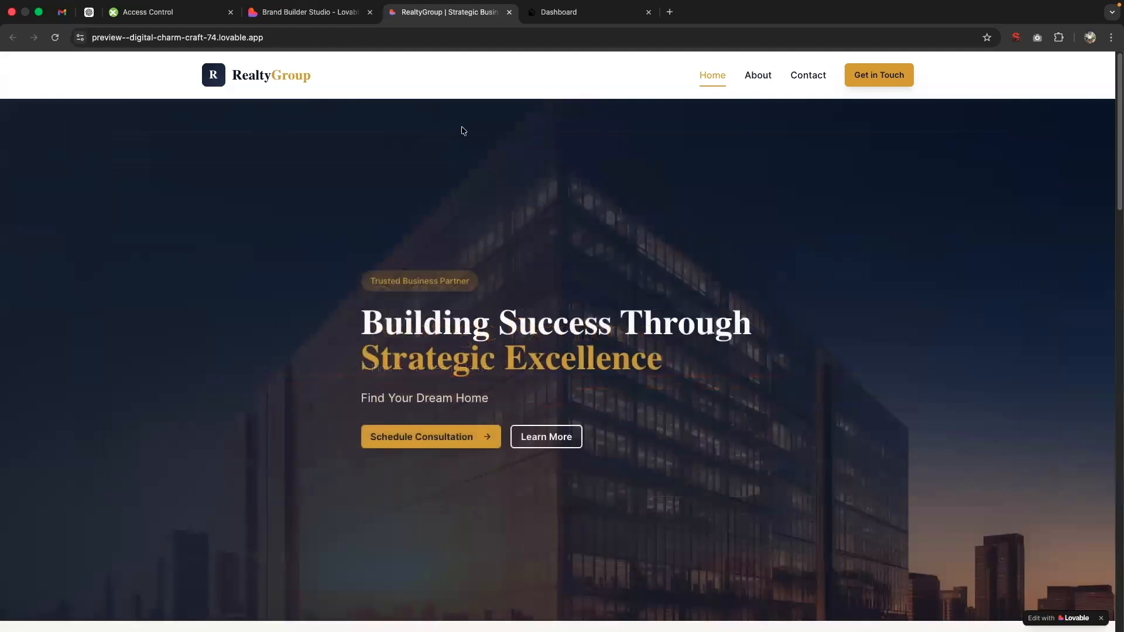
Step: In Lovable, replace the draft prompt with "Please embed the following code into the designated area:" followed by the copied search widget script
click(327, 12)
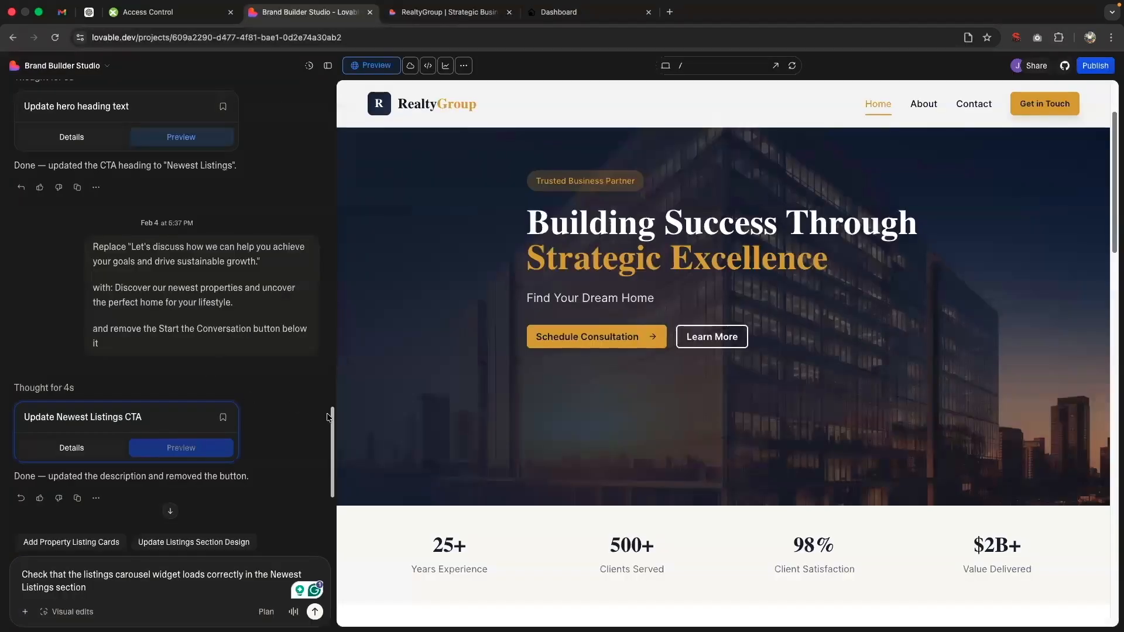
scroll(330, 417, down, 3)
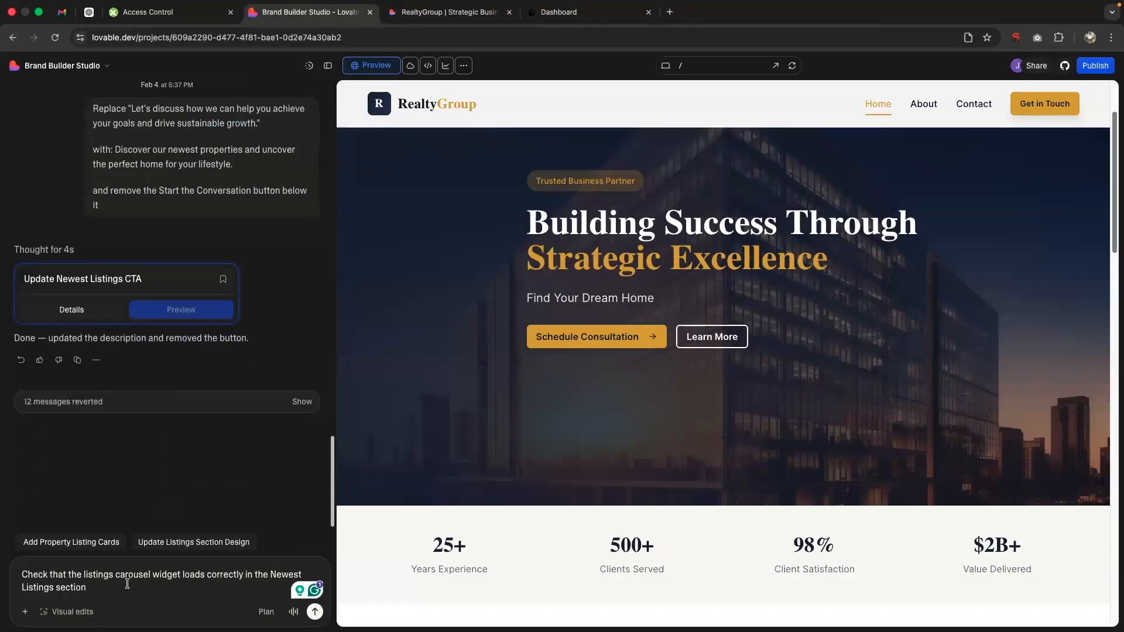
key(ctrl+a)
key(BackSpace)
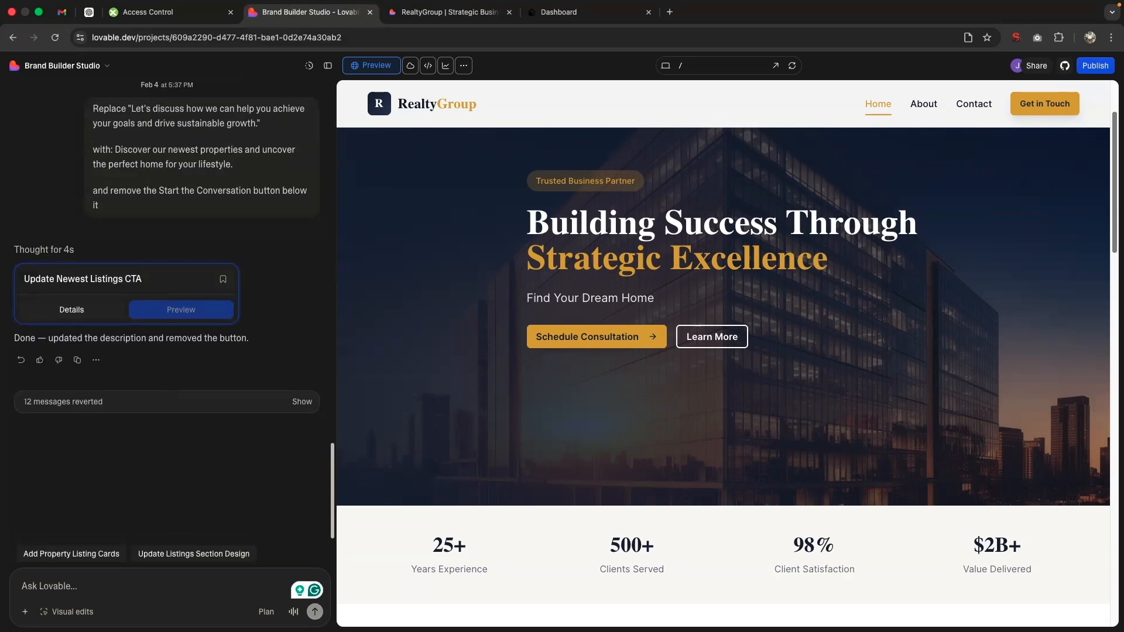
text(Ple)
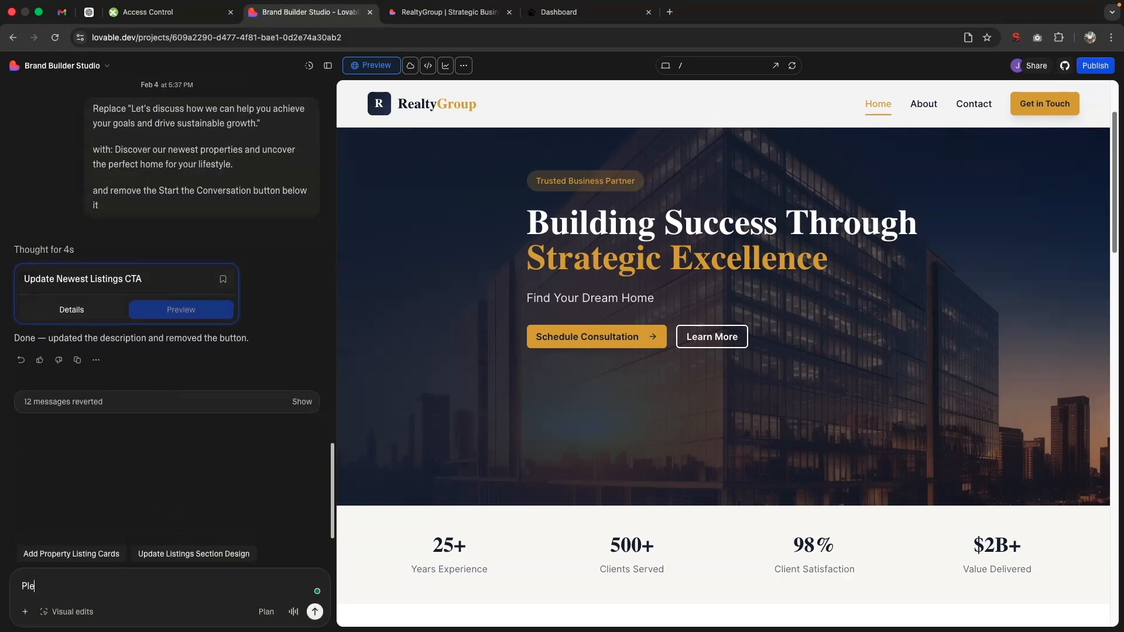
text(ase embed the following code into the designated area:)
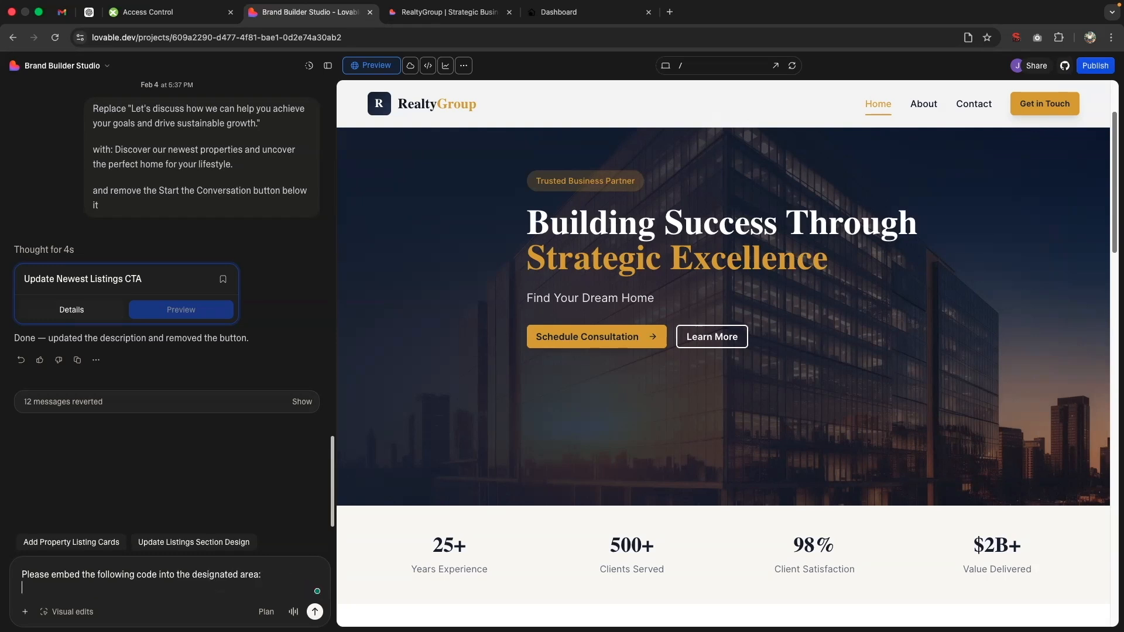
text(<script id="idxaddons-autocomplete-script" src="https://idxaddons.com/addon/searchtool/UE5XUV9ZUWJQSWg%3DQej-uuyD1G8/" data-fieldlabels="n" data-dropdown="n"></script>)
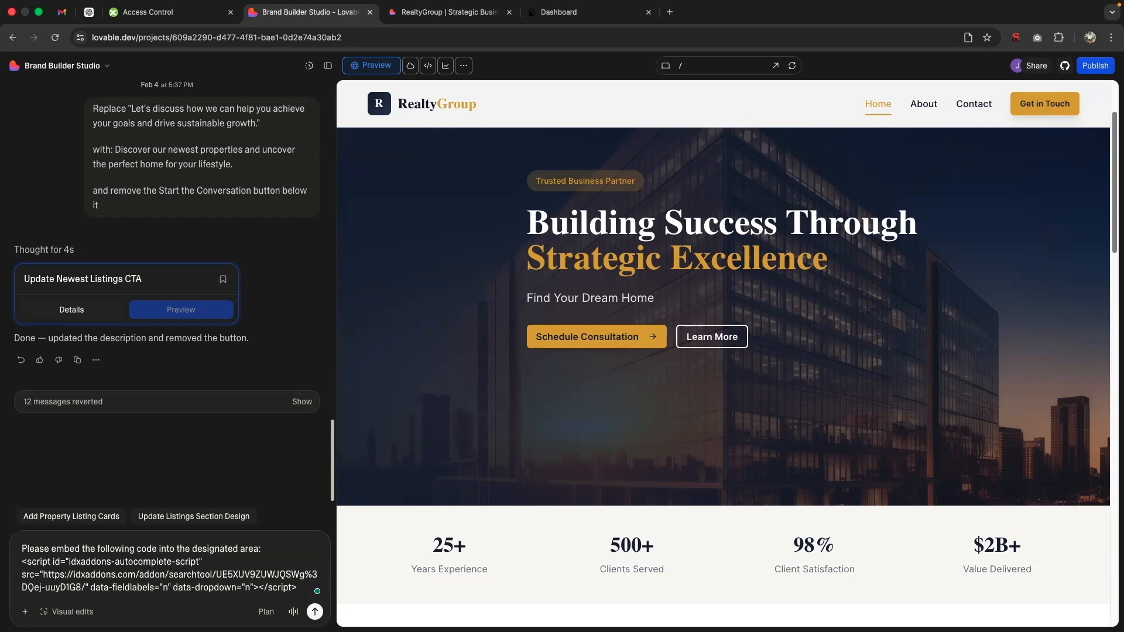
Step: Attach the marked-up hero screenshot to the prompt and submit it
click(821, 608)
drag(829, 556, 182, 530)
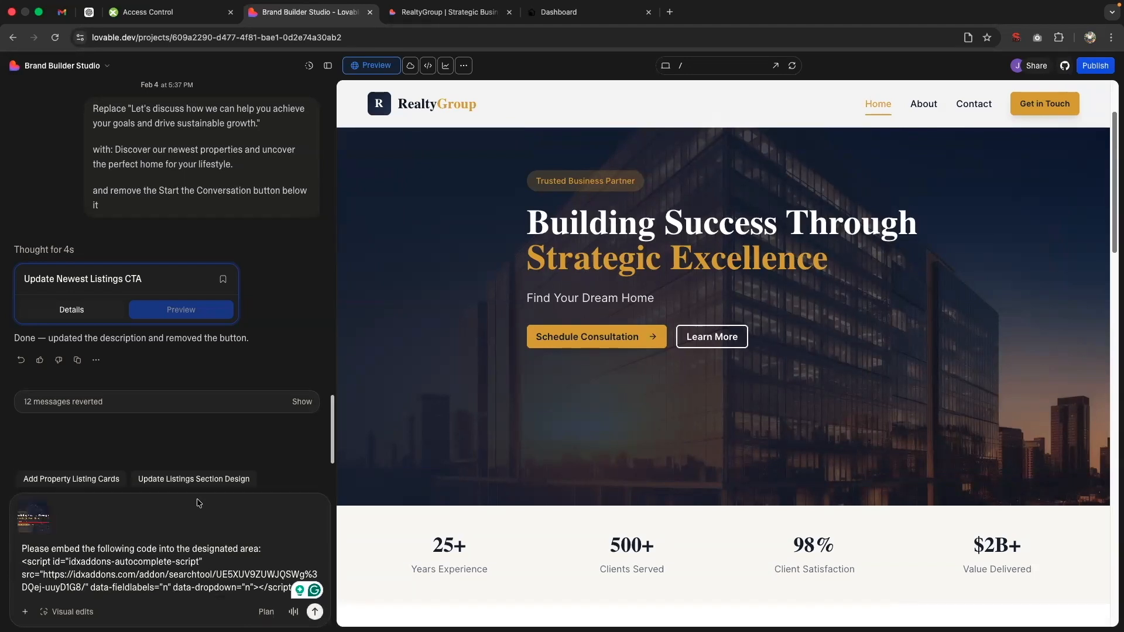
click(315, 611)
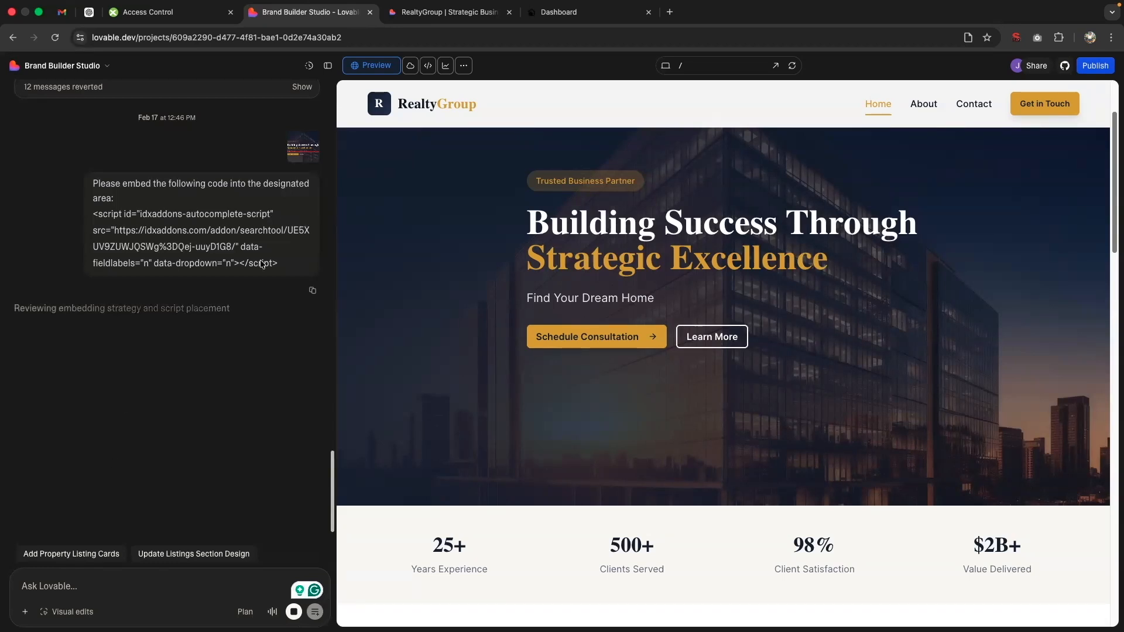
Step: Return to IDX Addons, open the Speedy Widgets app and select the "45184 - newest-listings - Carousel" widget
click(551, 19)
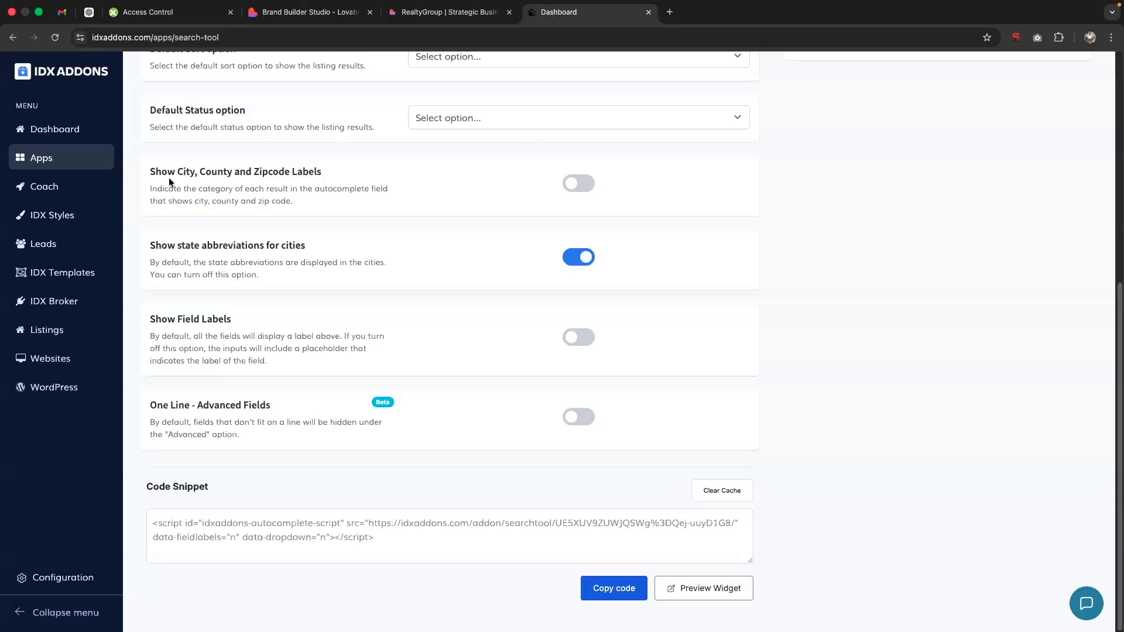
click(62, 157)
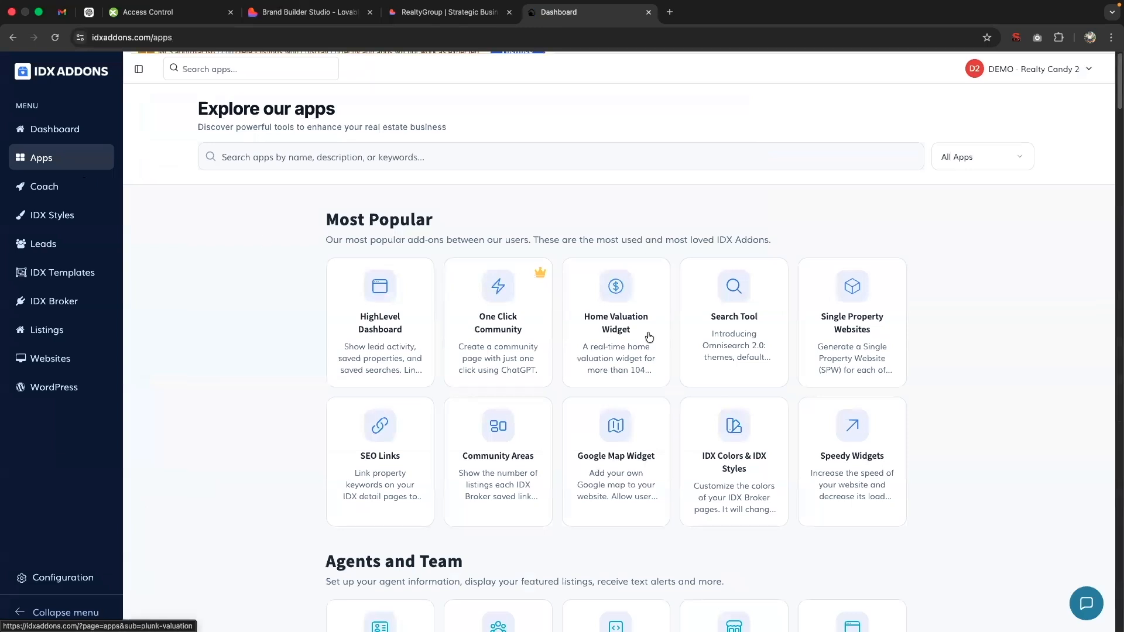
click(855, 488)
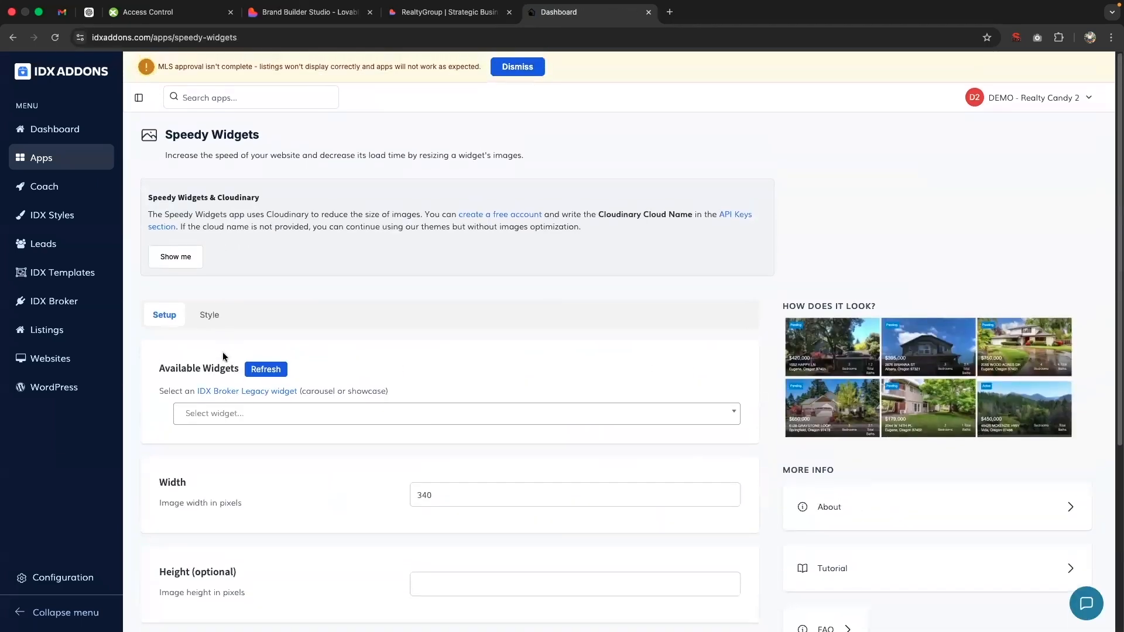
click(228, 416)
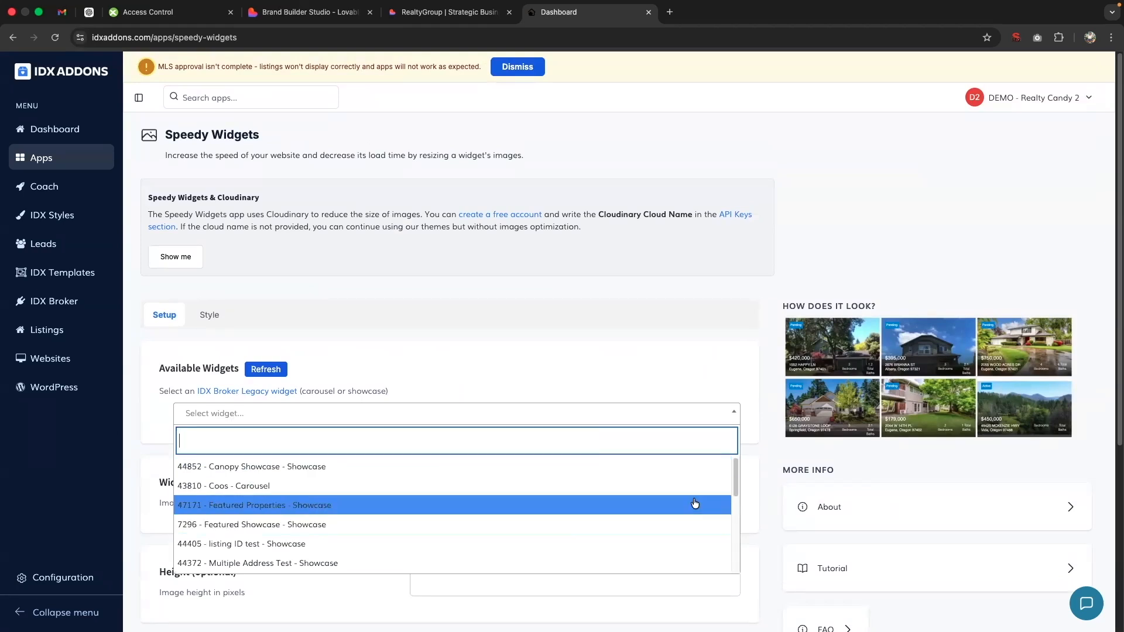
drag(735, 469, 735, 506)
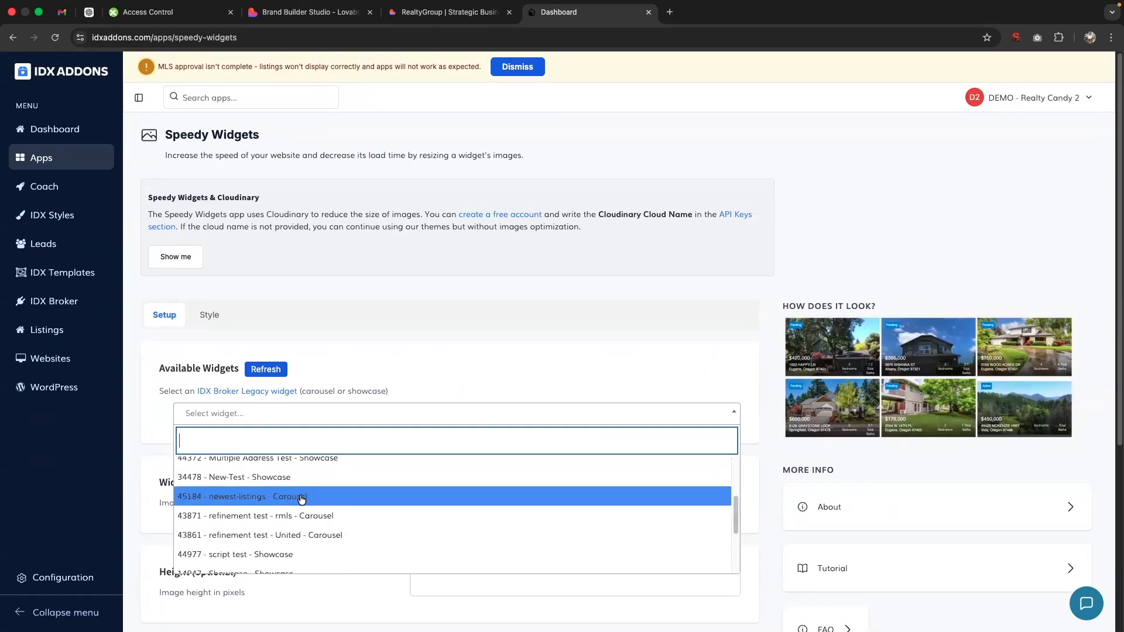
click(301, 498)
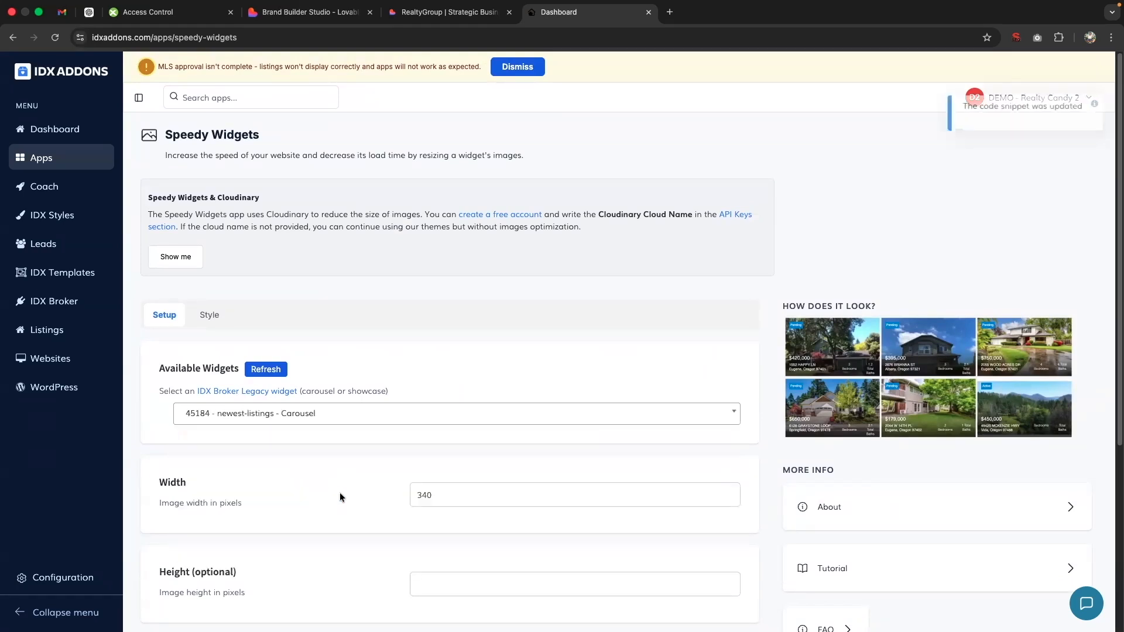
Step: Set the Speedy Widgets theme to Zoom
click(215, 317)
click(213, 411)
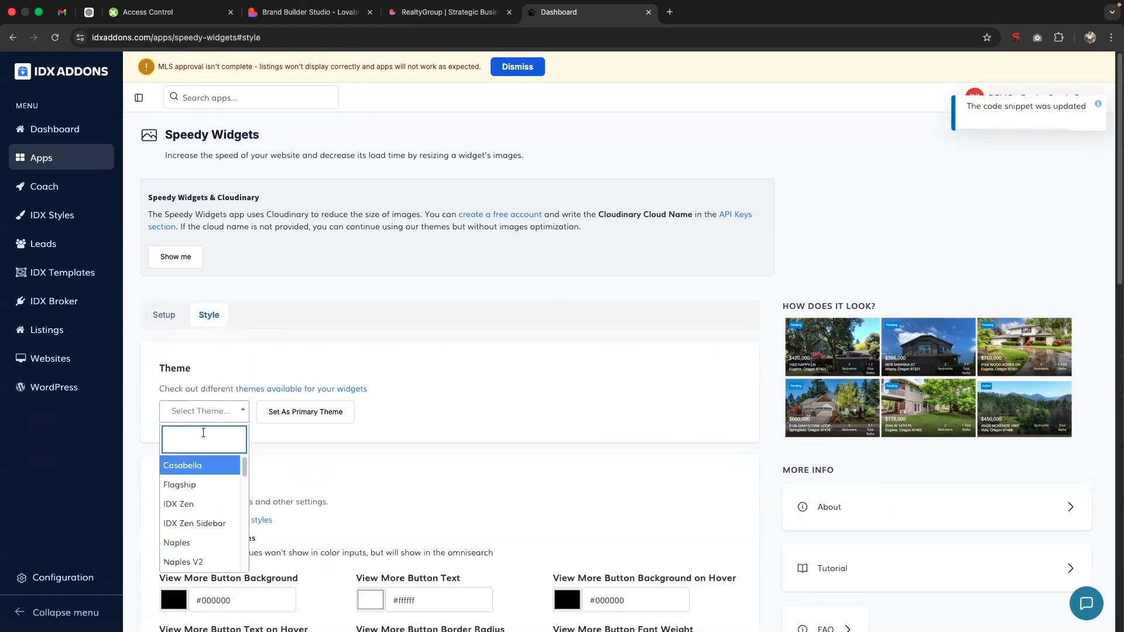
text(zoom)
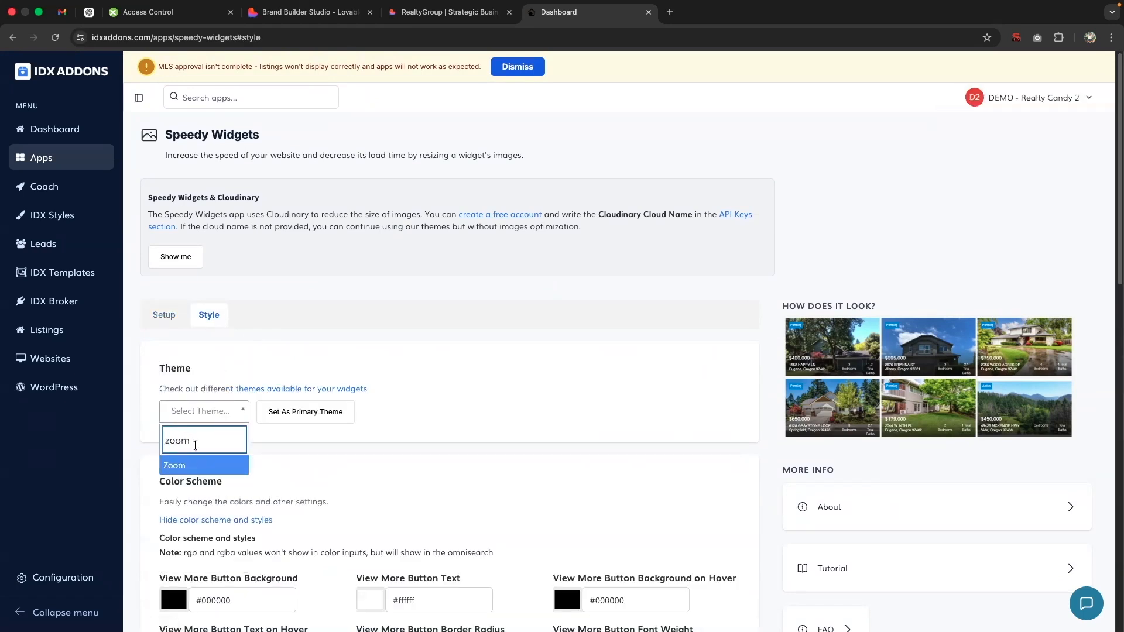
click(179, 466)
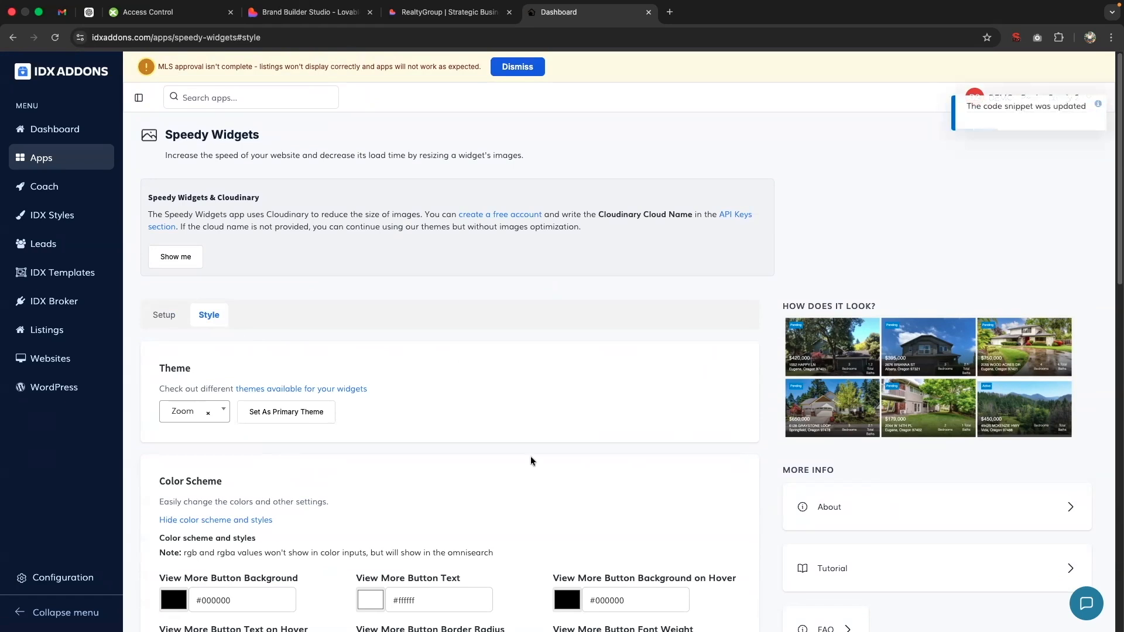
Step: Copy the Speedy Widgets code snippet, then preview the carousel and advance its listings
scroll(530, 455, down, 15)
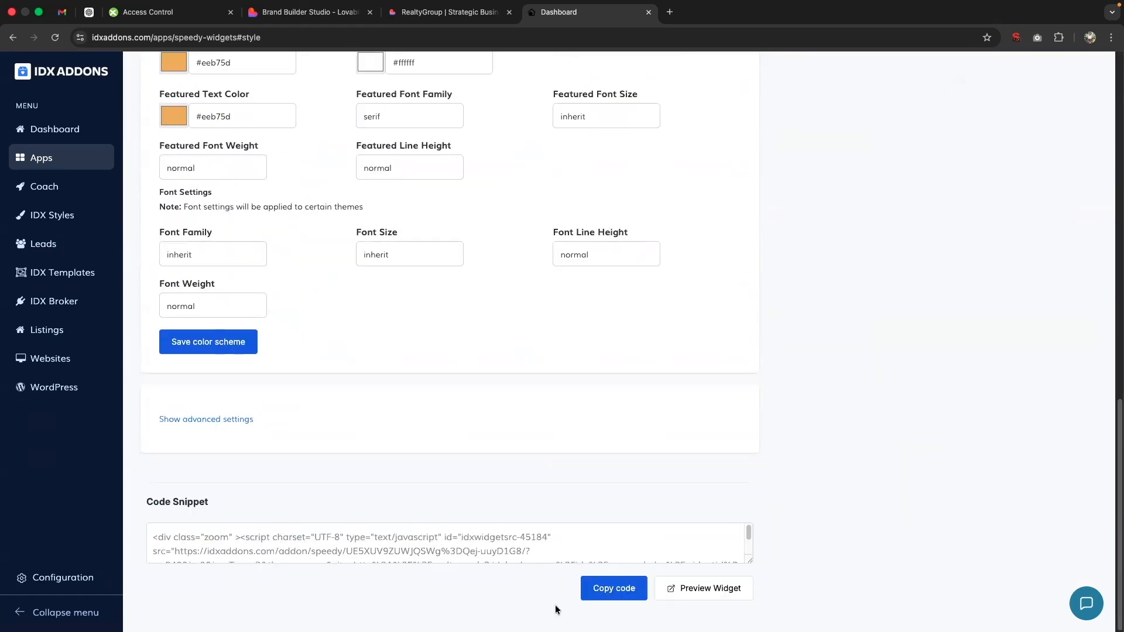
click(594, 594)
click(707, 588)
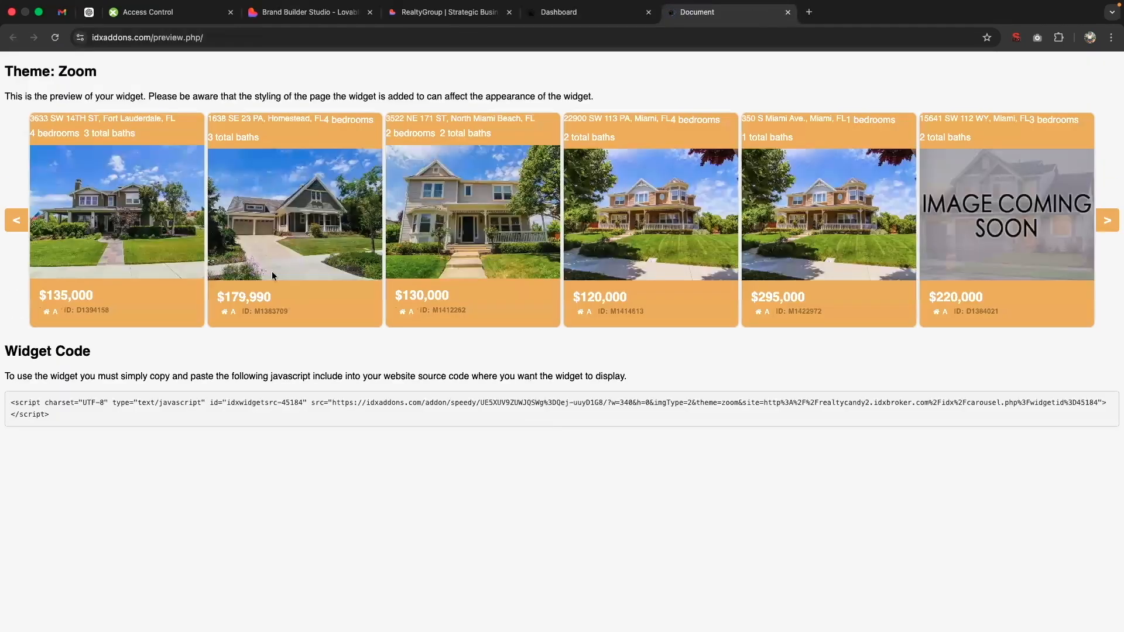
click(1107, 224)
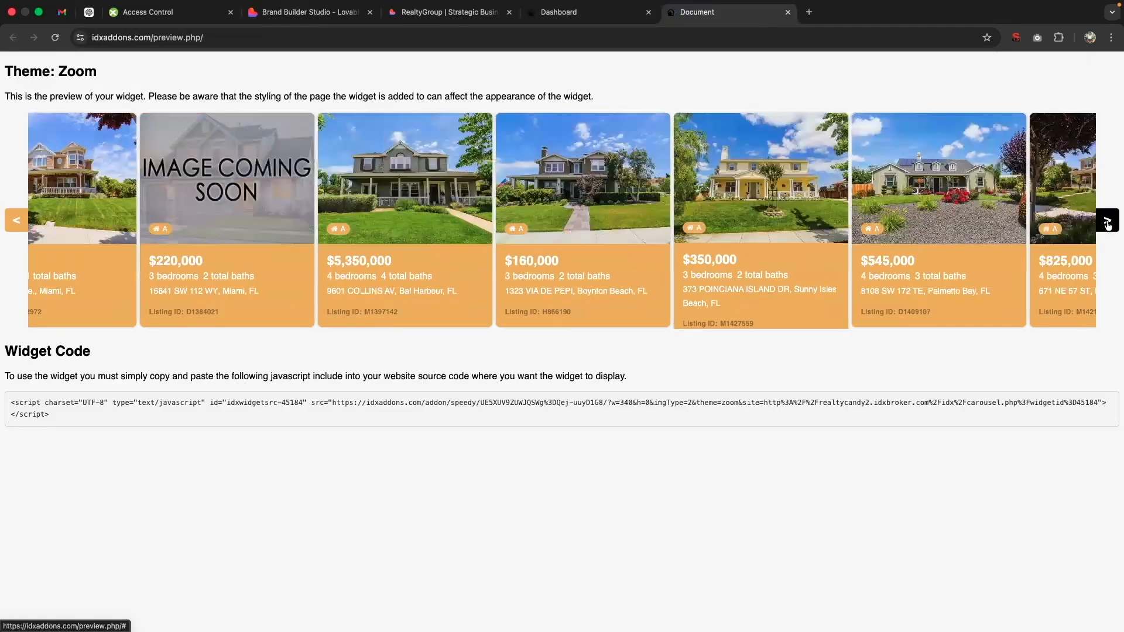
Step: Advance the carousel preview once more, close the preview and return to the Brand Builder Studio project in Lovable
click(1107, 226)
click(788, 12)
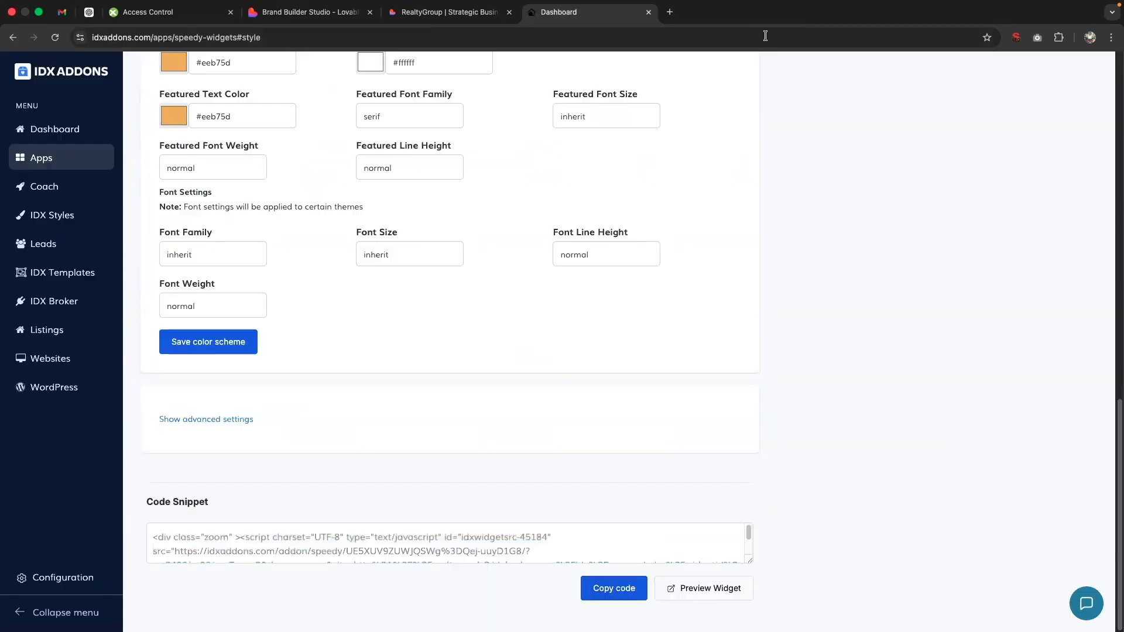
click(322, 13)
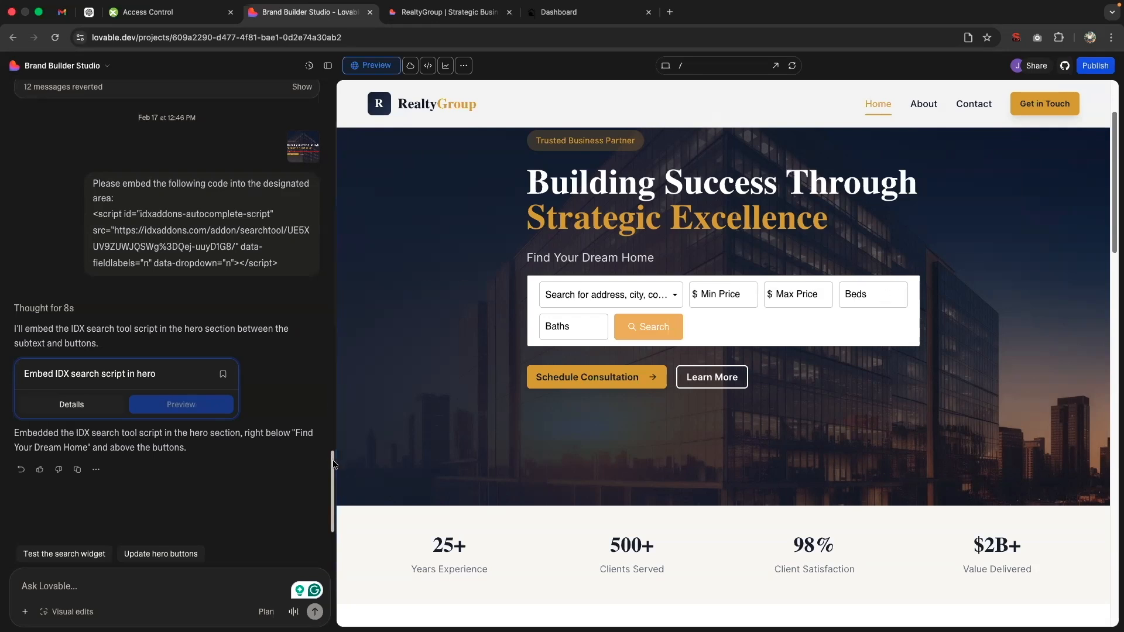
scroll(331, 466, down, 1)
Step: Switch to the RealtyGroup site preview, capture a screenshot of the Newest Listings section and open the capture for markup
click(460, 12)
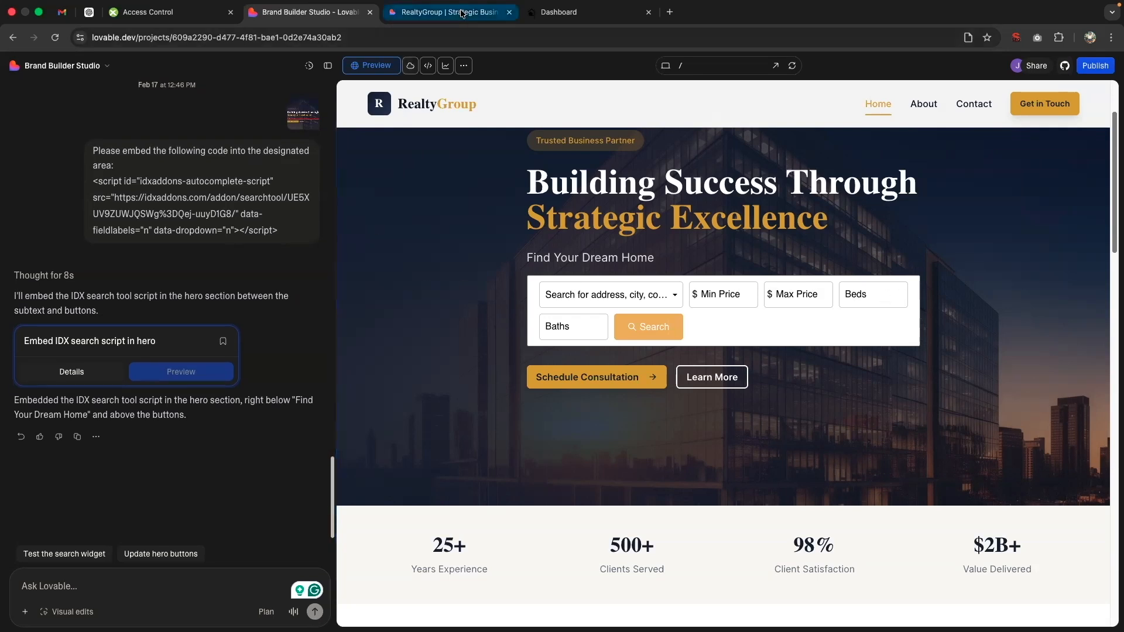
drag(1112, 108, 1110, 614)
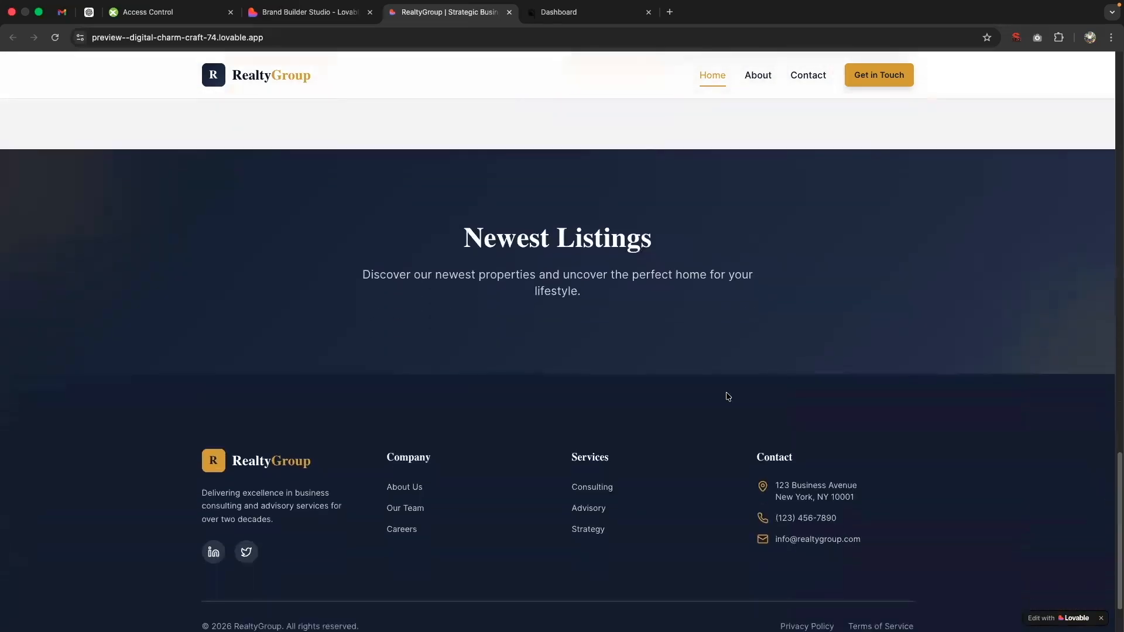
triple_click(531, 242)
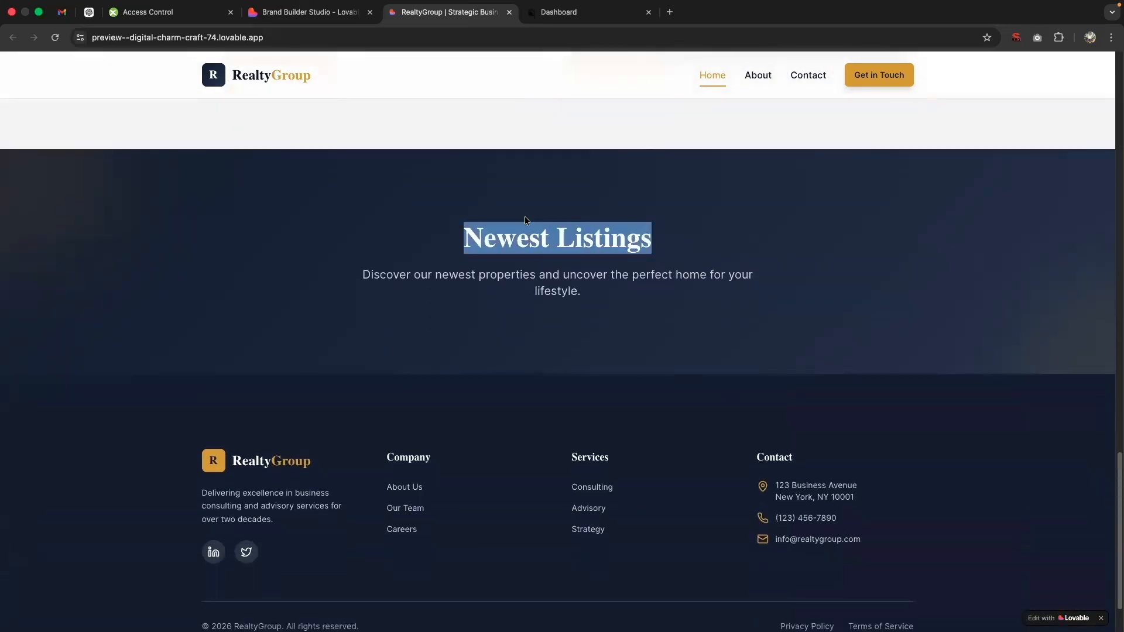
click(516, 215)
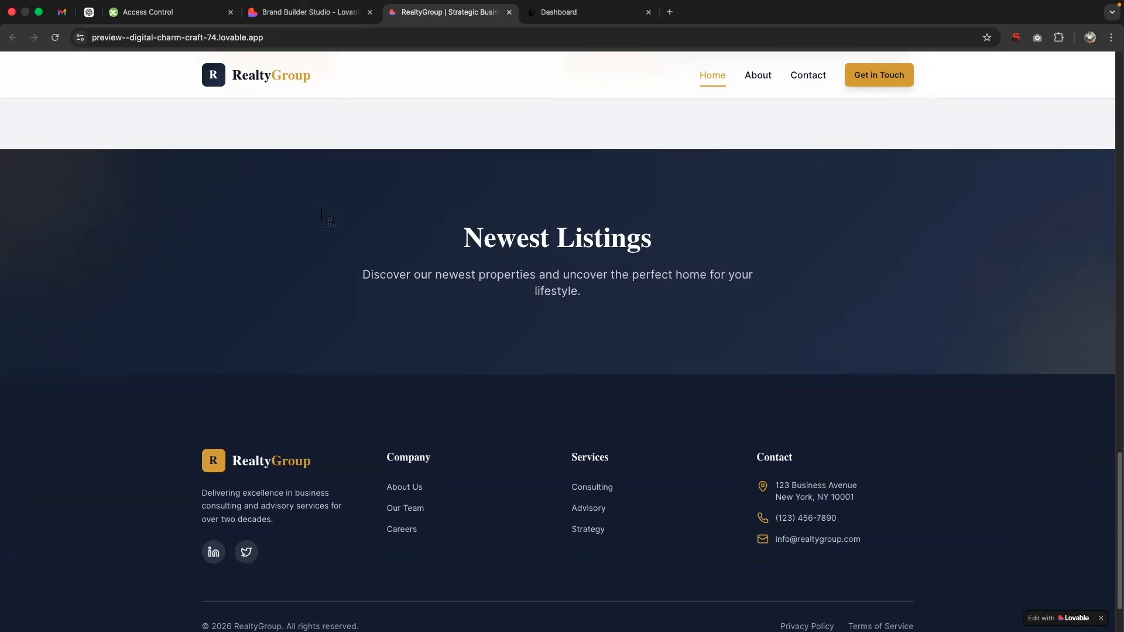
drag(147, 153, 1048, 448)
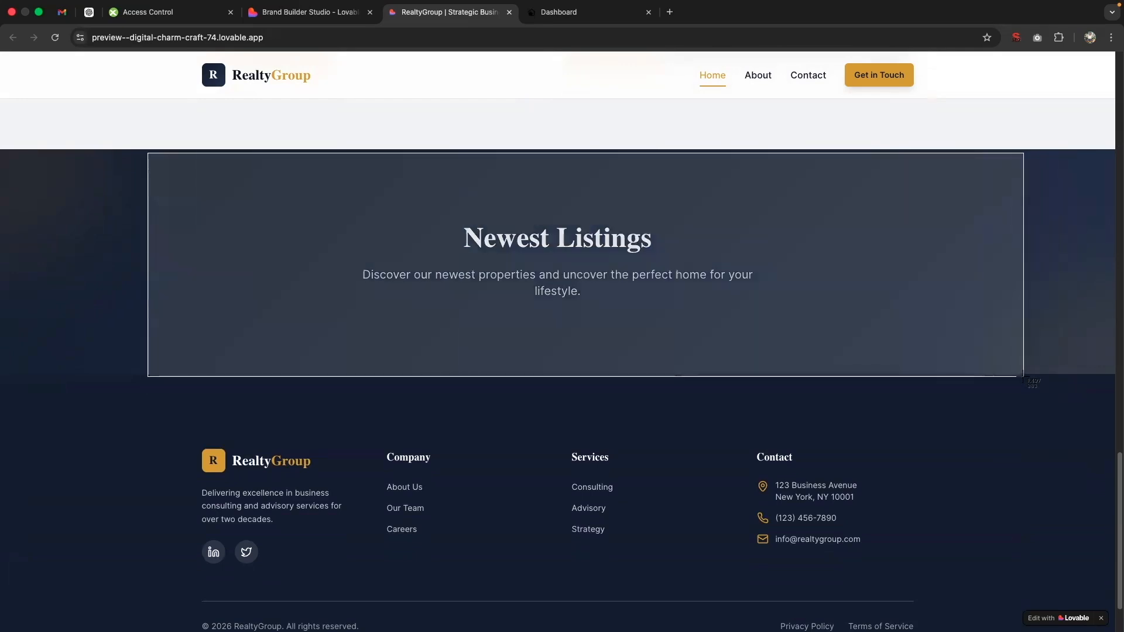
click(1083, 606)
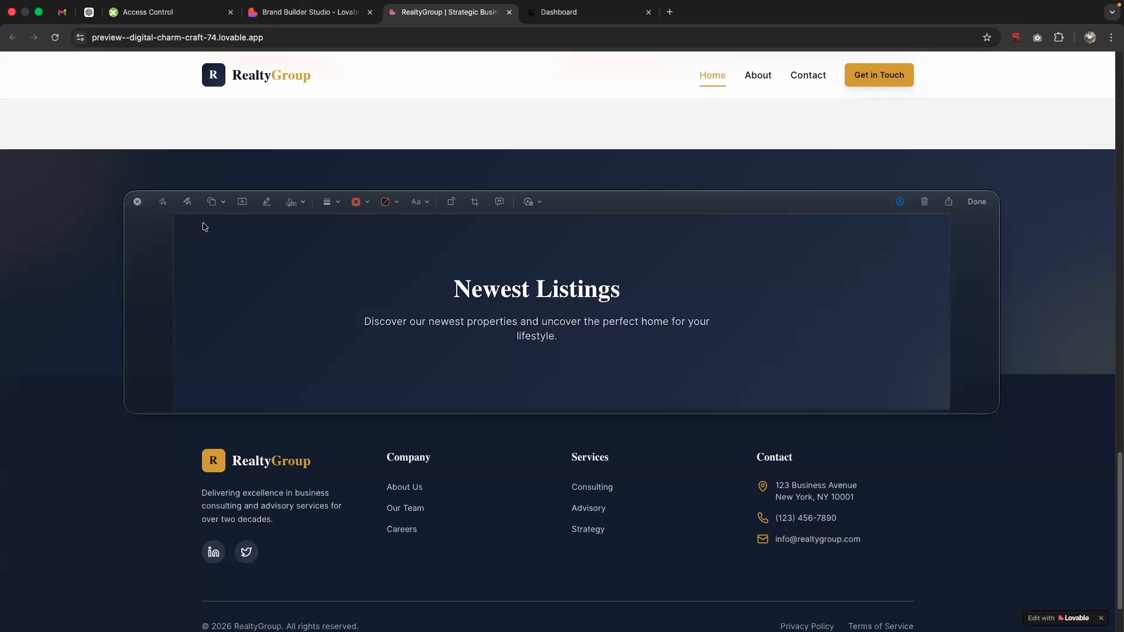
Step: Mark a wide red rectangle below the Newest Listings description in the screenshot and finish the markup
click(213, 202)
click(201, 246)
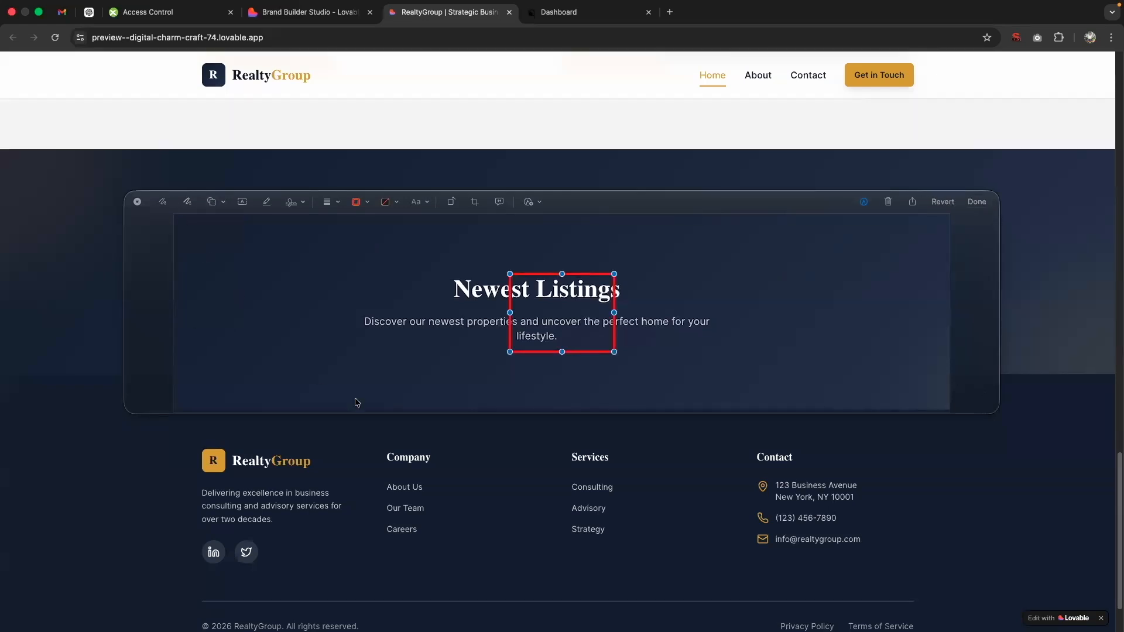
drag(510, 352, 256, 394)
drag(614, 333, 808, 389)
drag(532, 273, 532, 351)
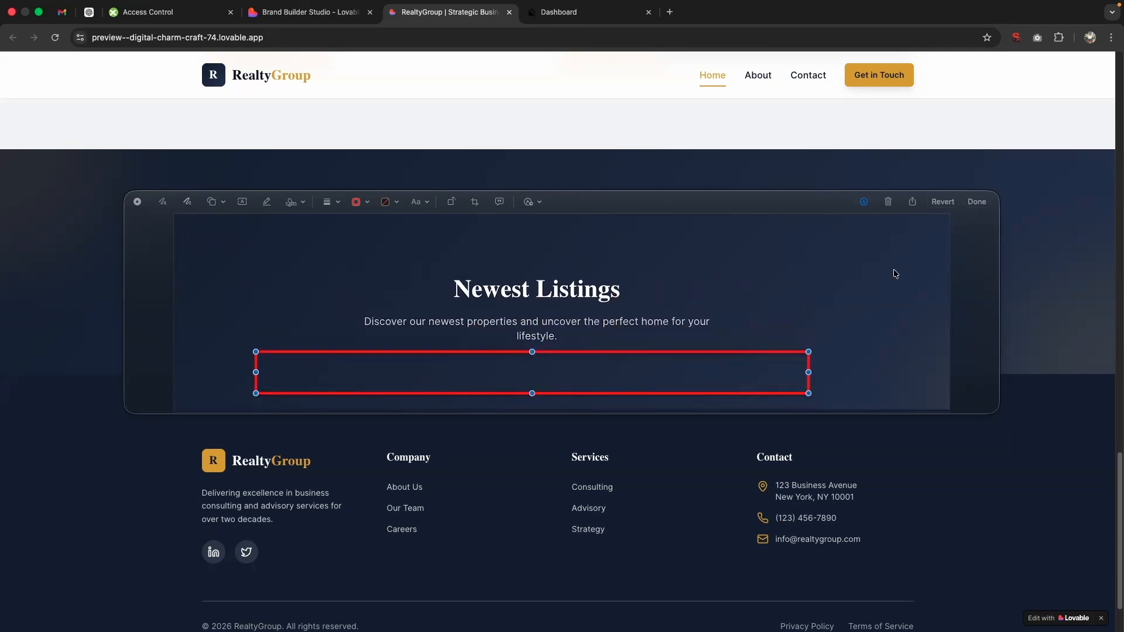
click(976, 201)
Step: Return to Lovable and write the prompt "Please embed the following widget into the designated area:", followed by the copied carousel code on a new line
click(304, 16)
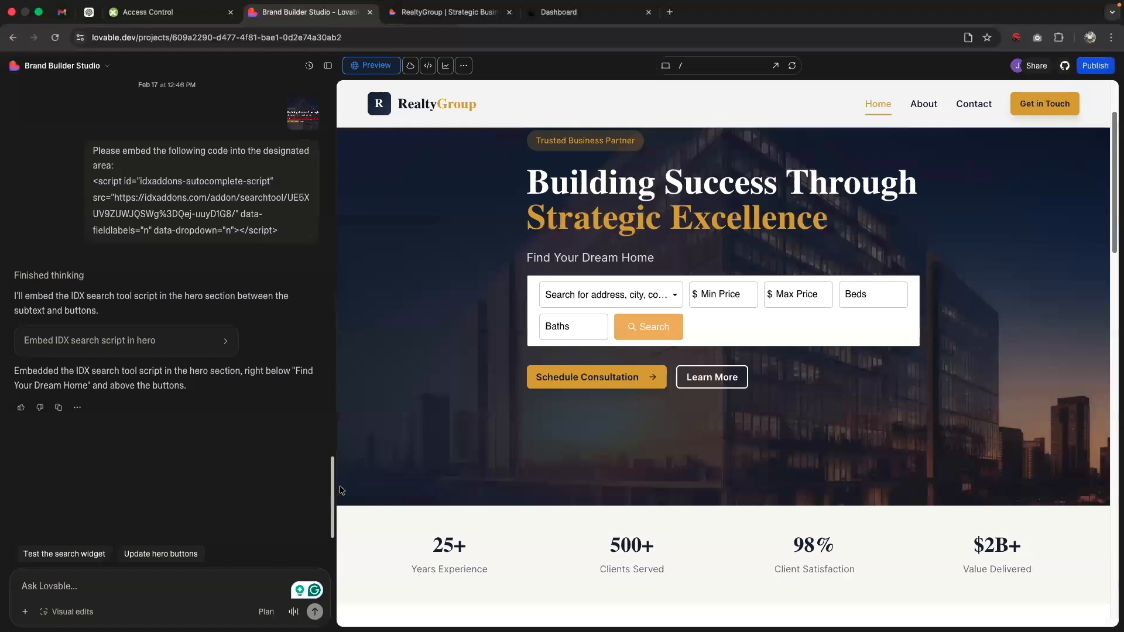
click(161, 583)
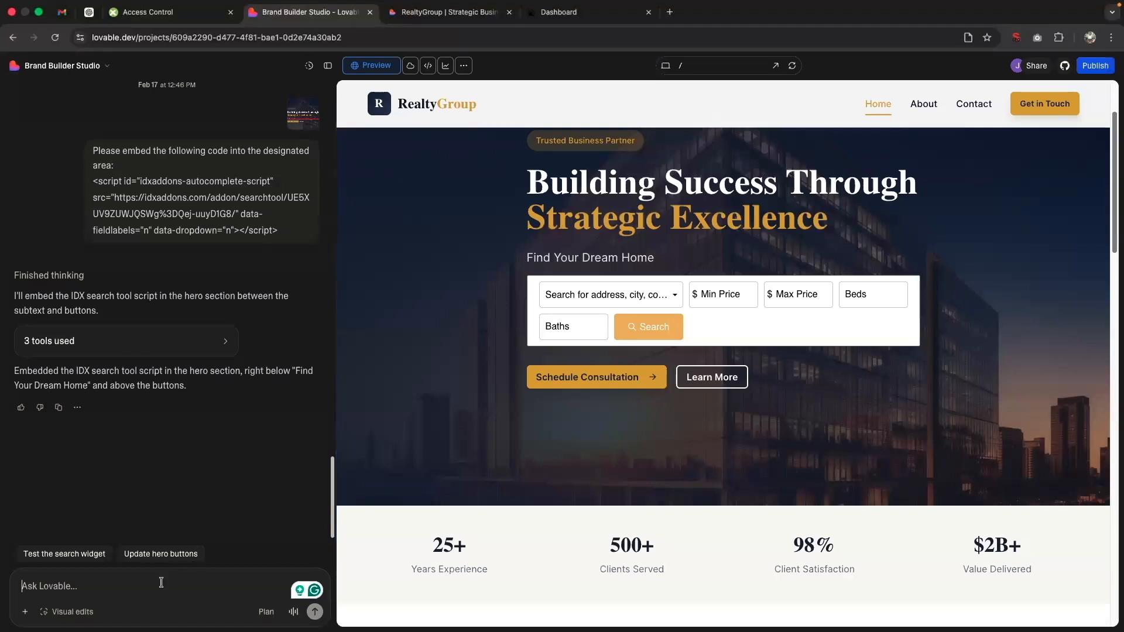
text(Please em)
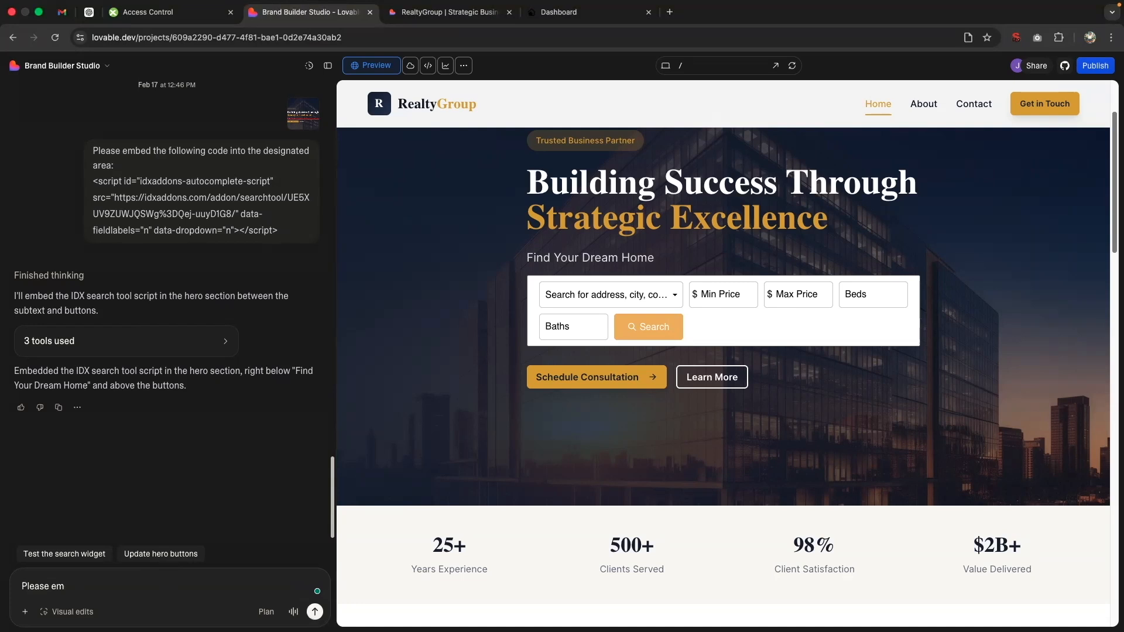
text(bed the following widget into the des)
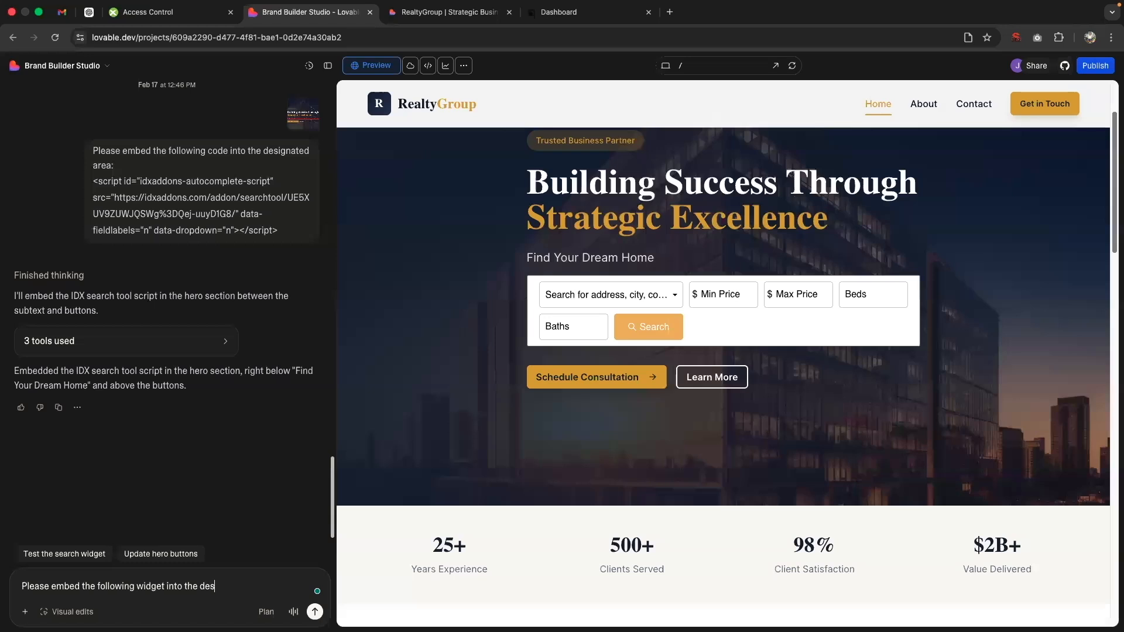
text(gnated area:)
key(shift+Return)
text(<div class="zoom" ><script charset="UTF-8" type="text/javascript" id="idxwidgetsrc-45184" src="https://idxaddons.com/addon/speedy/UE5XUV9ZUWJQSWg%3DQej-uuyD1G8/?w=340&h=0&imgType=2&theme=zoom&site=http%3A%2F%2Frealtycandy2.idxbroker.com%2Fidx%2Fcarousel.php%3Fwidgetid%3D45184"></script></div>)
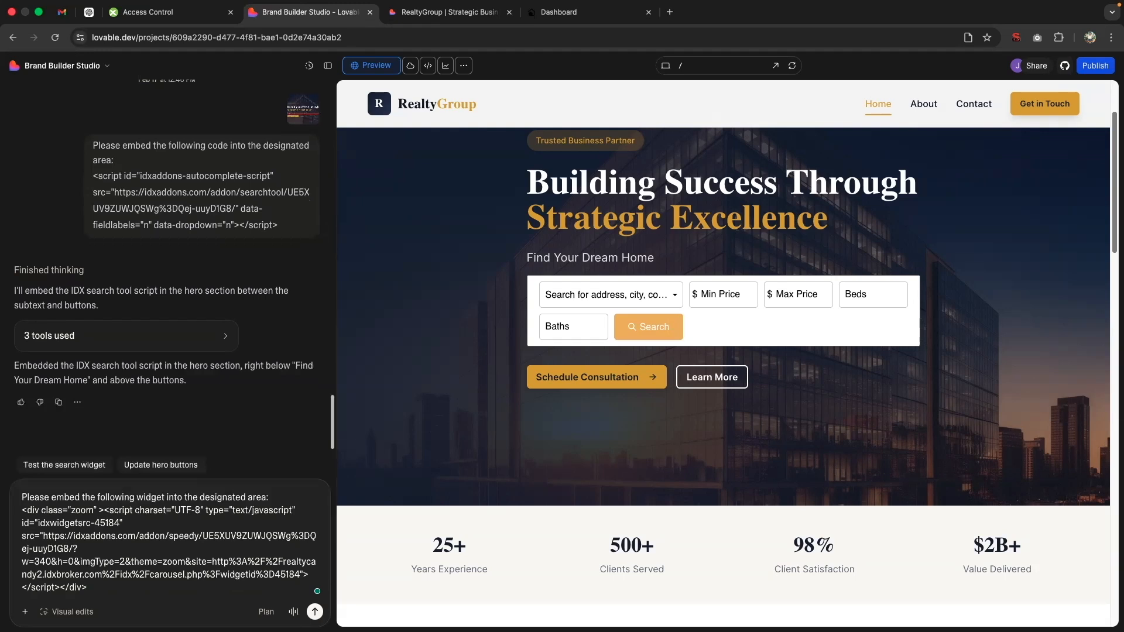
Step: Attach the marked-up Newest Listings screenshot to the prompt and submit it
click(823, 607)
drag(827, 559, 174, 496)
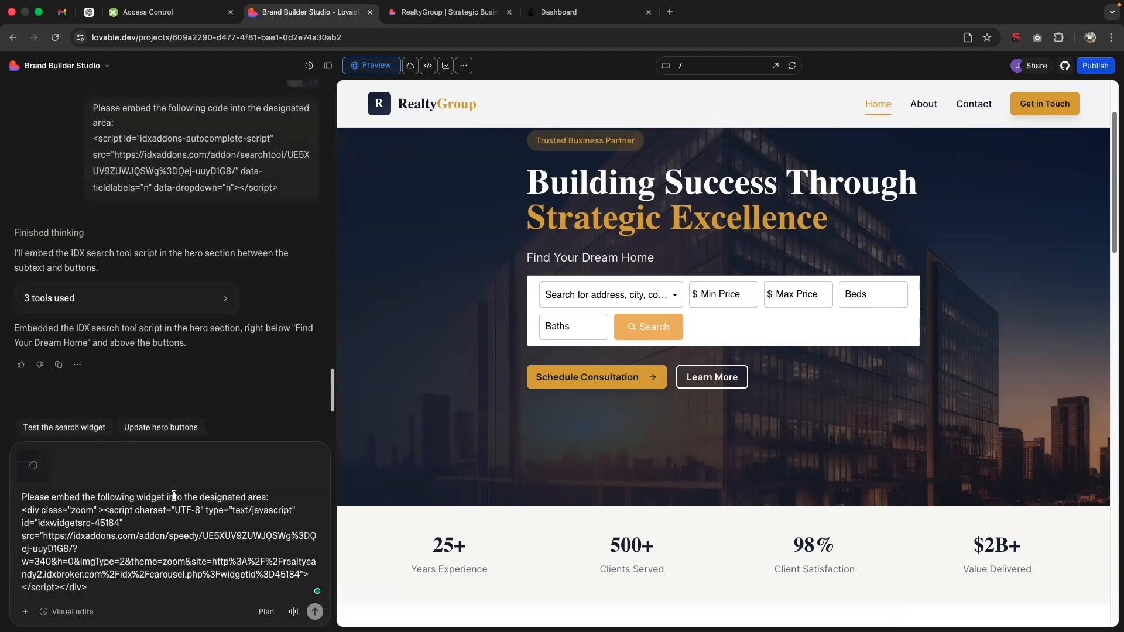
click(315, 612)
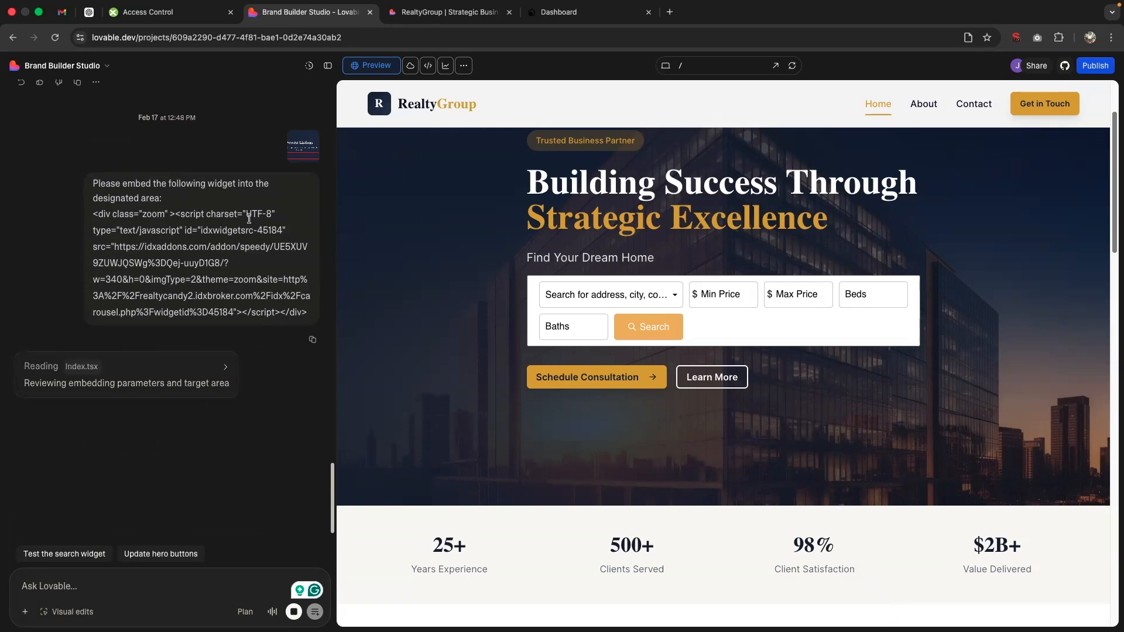
click(557, 13)
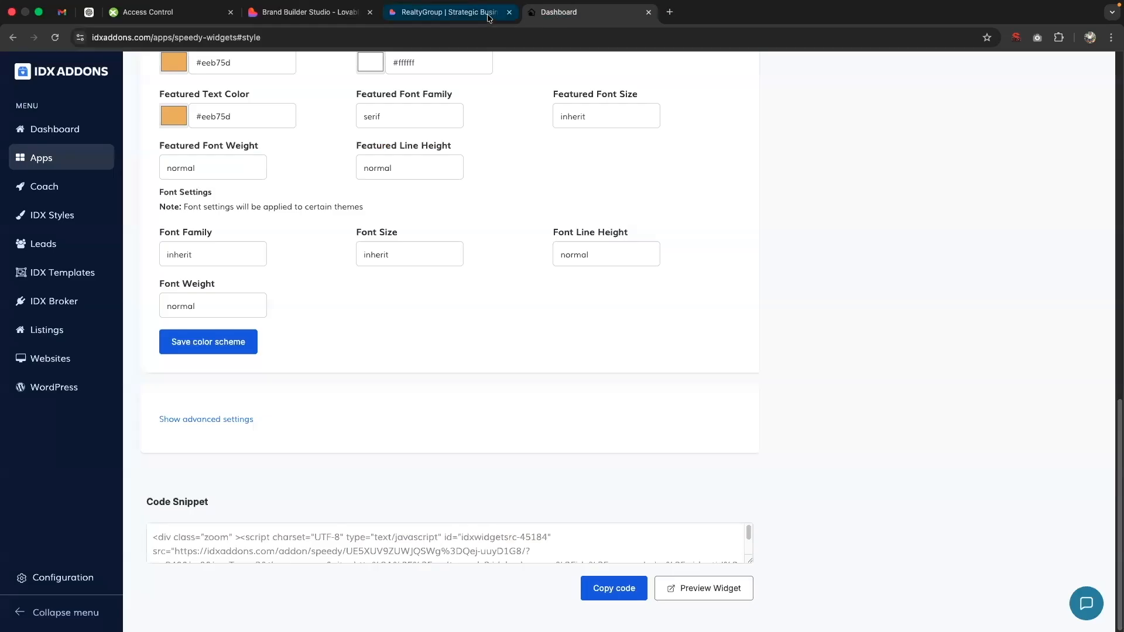
click(451, 12)
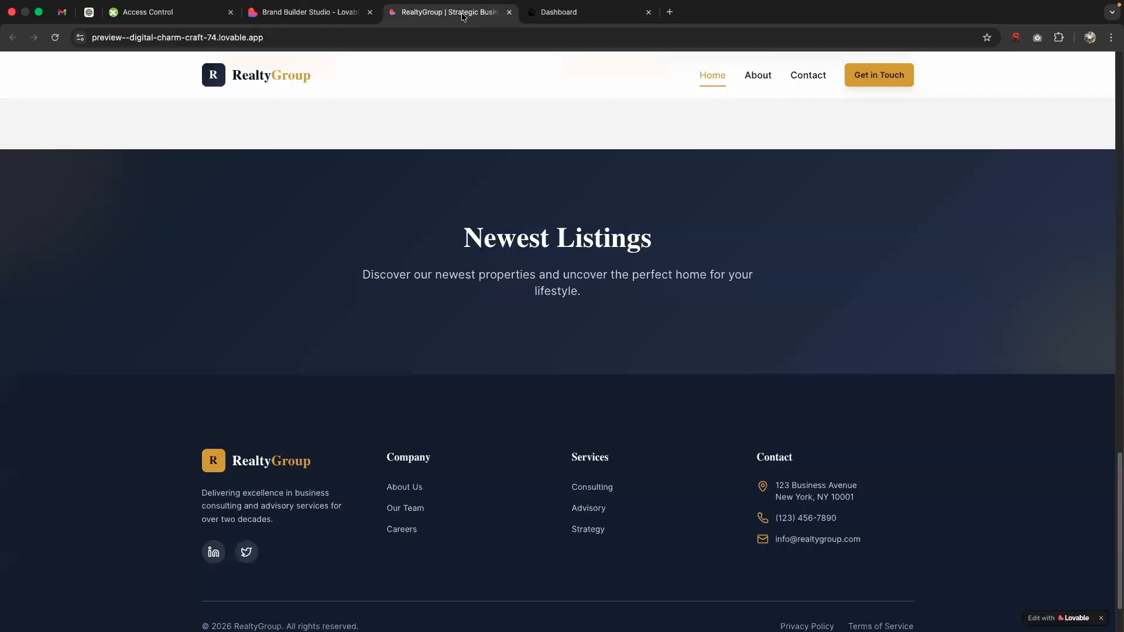
click(310, 12)
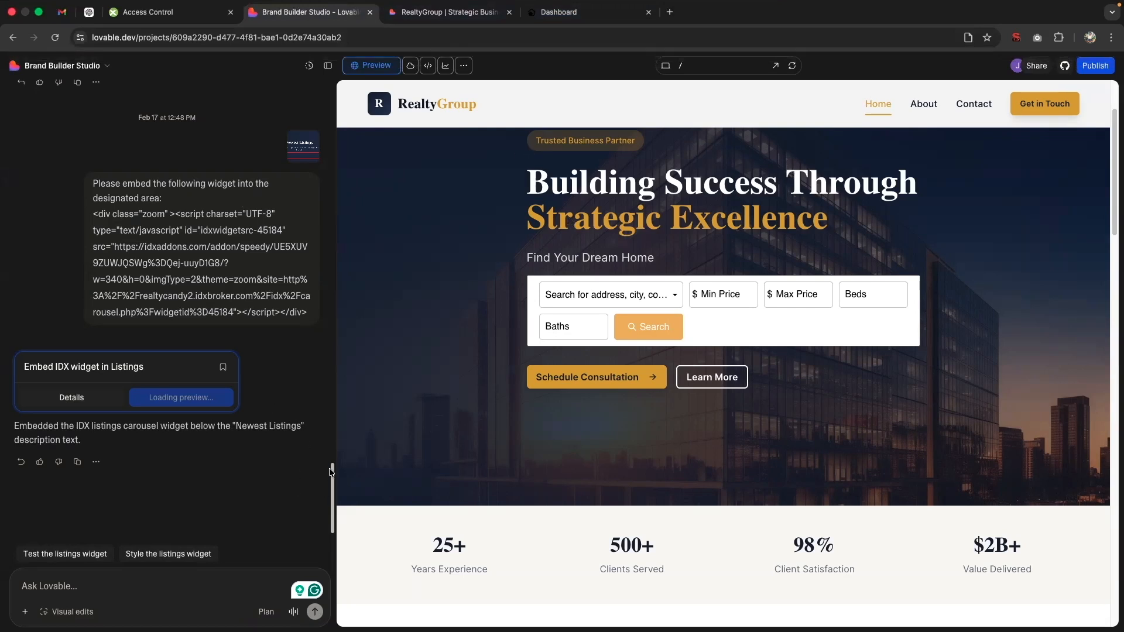
Step: Check the embedded carousel in the Newest Listings section of the Lovable preview and advance through its listings
scroll(327, 492, down, 1)
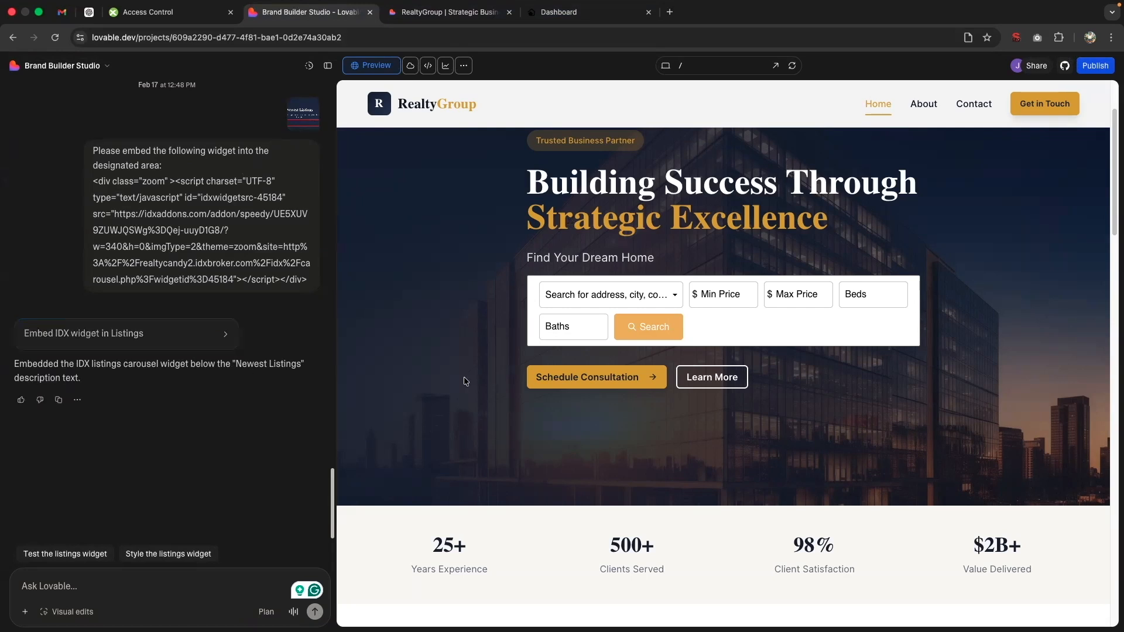
drag(1112, 234, 1109, 550)
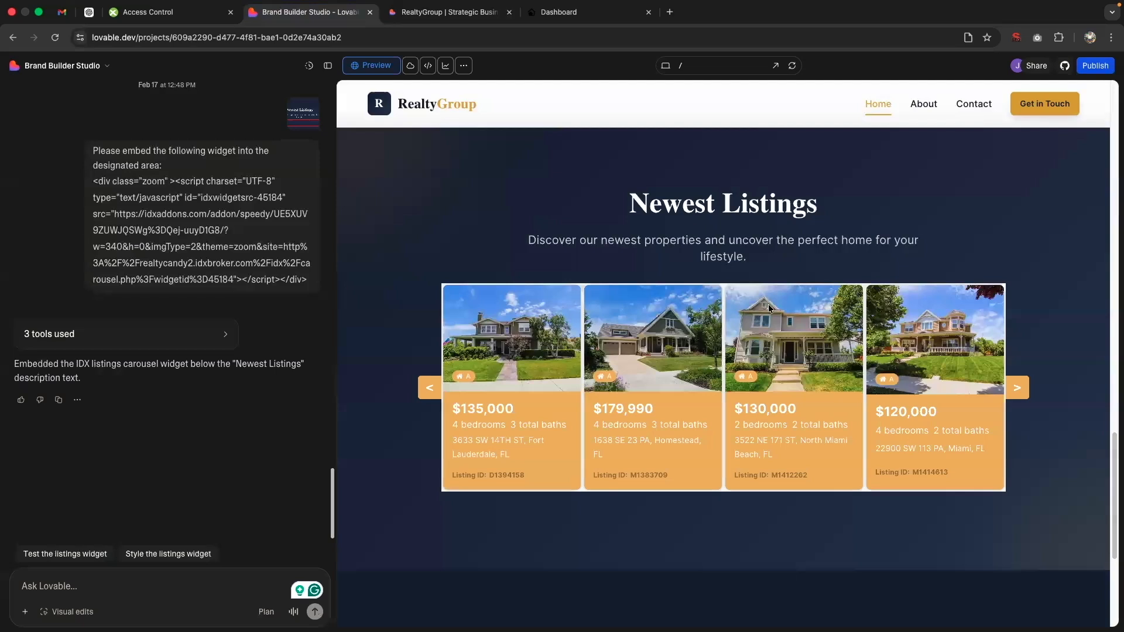
click(1023, 391)
click(1025, 395)
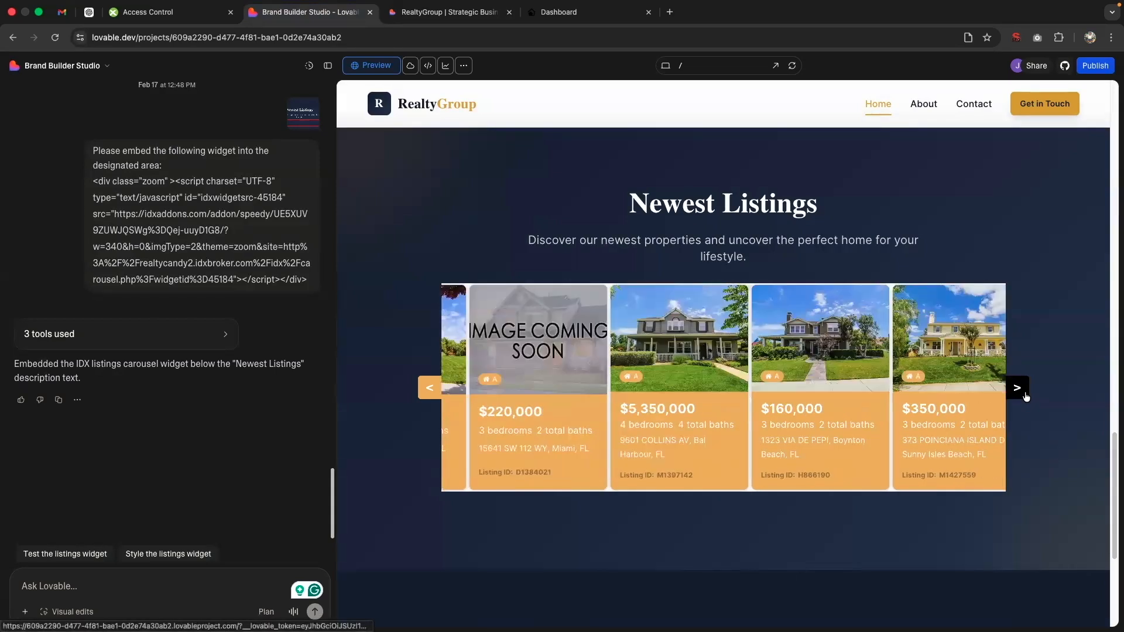
click(1024, 394)
click(1024, 393)
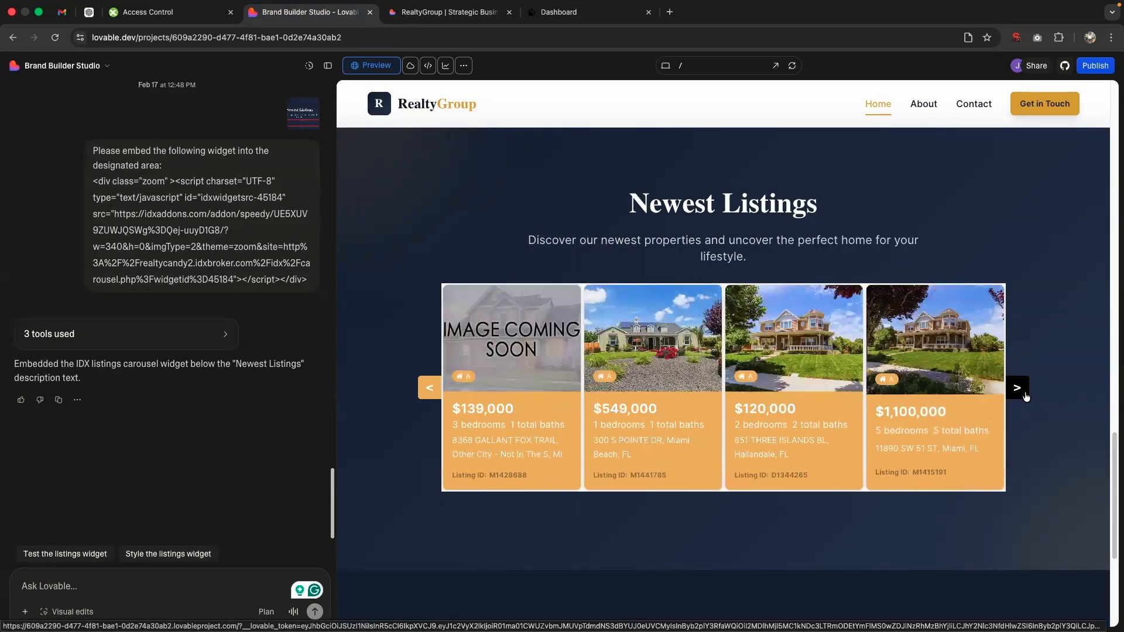